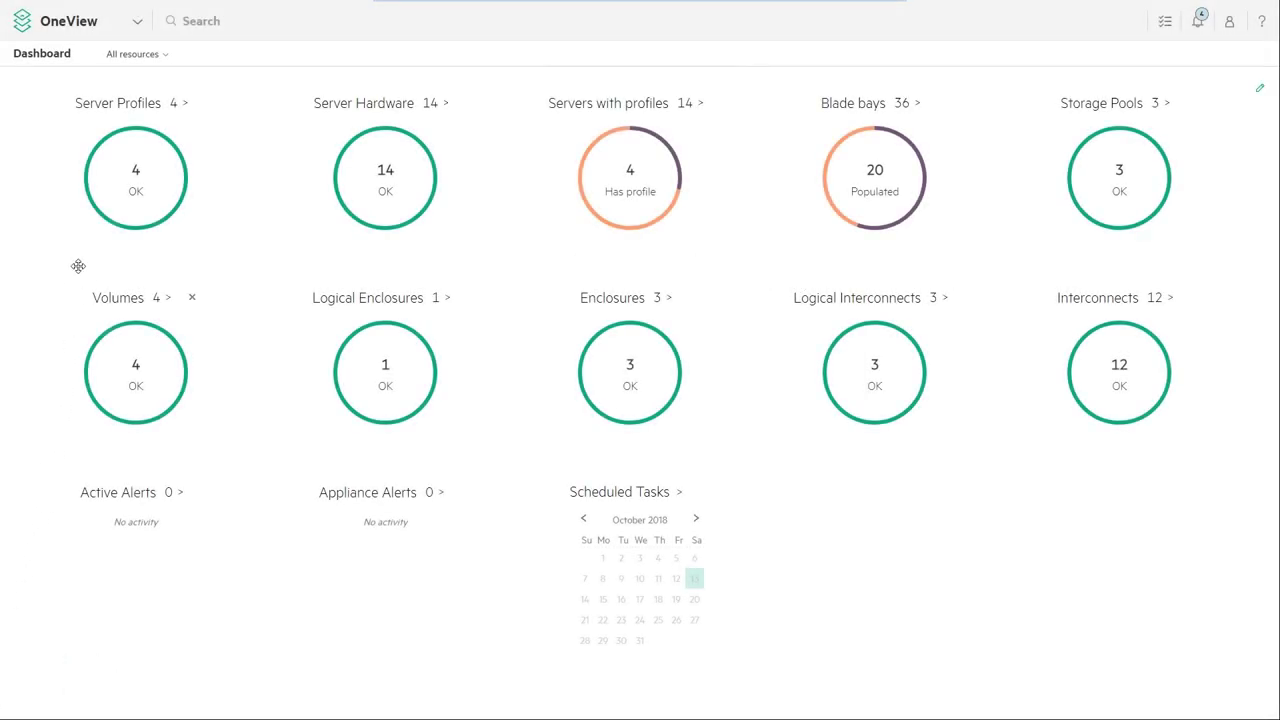
# Start a new server profile named Demo-Win-Core-Capture with no template, on SYN03_Frame1, bay 1.
pyautogui.click(117, 128)
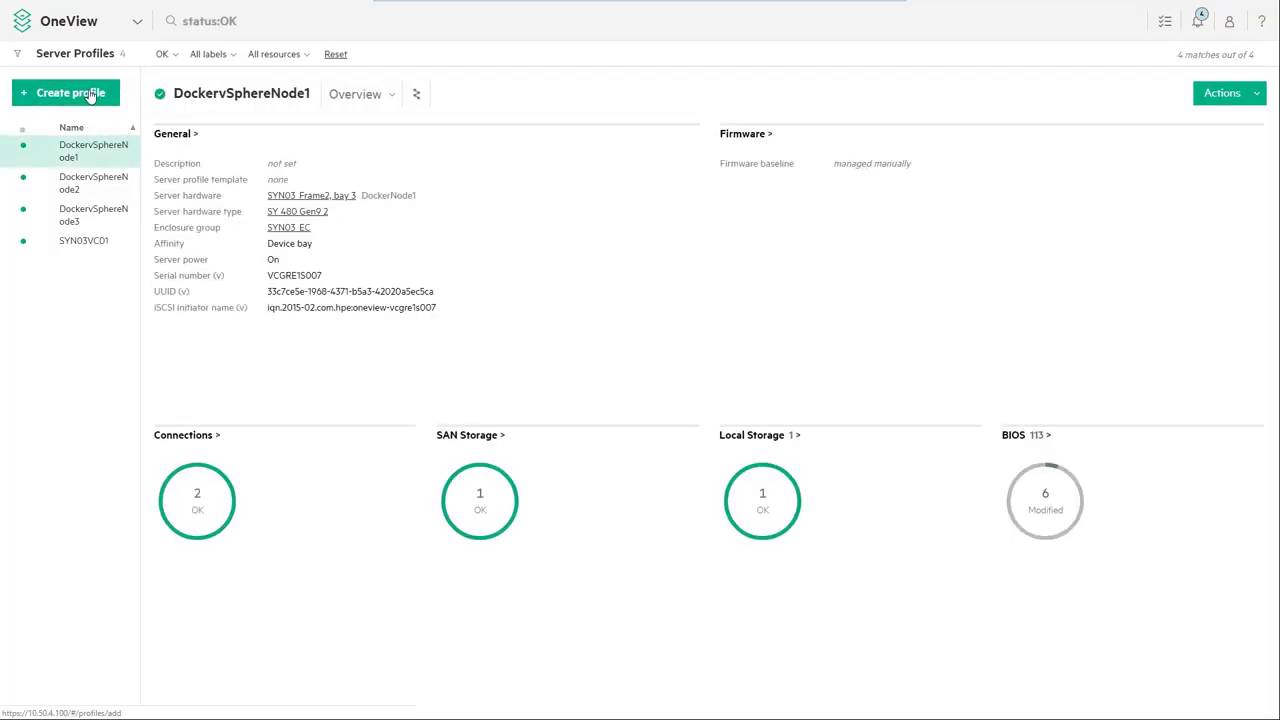
pyautogui.click(90, 94)
pyautogui.write('Demo-')
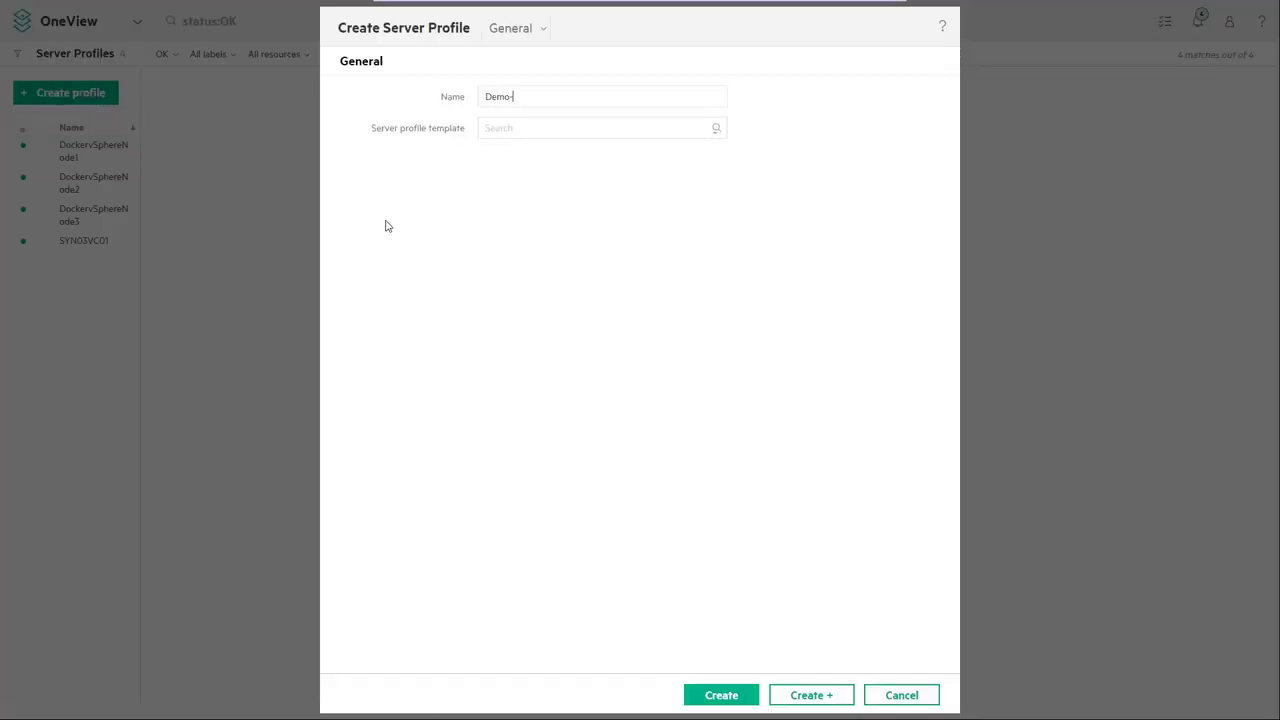
pyautogui.write('Win-Core-Capture')
pyautogui.click(717, 130)
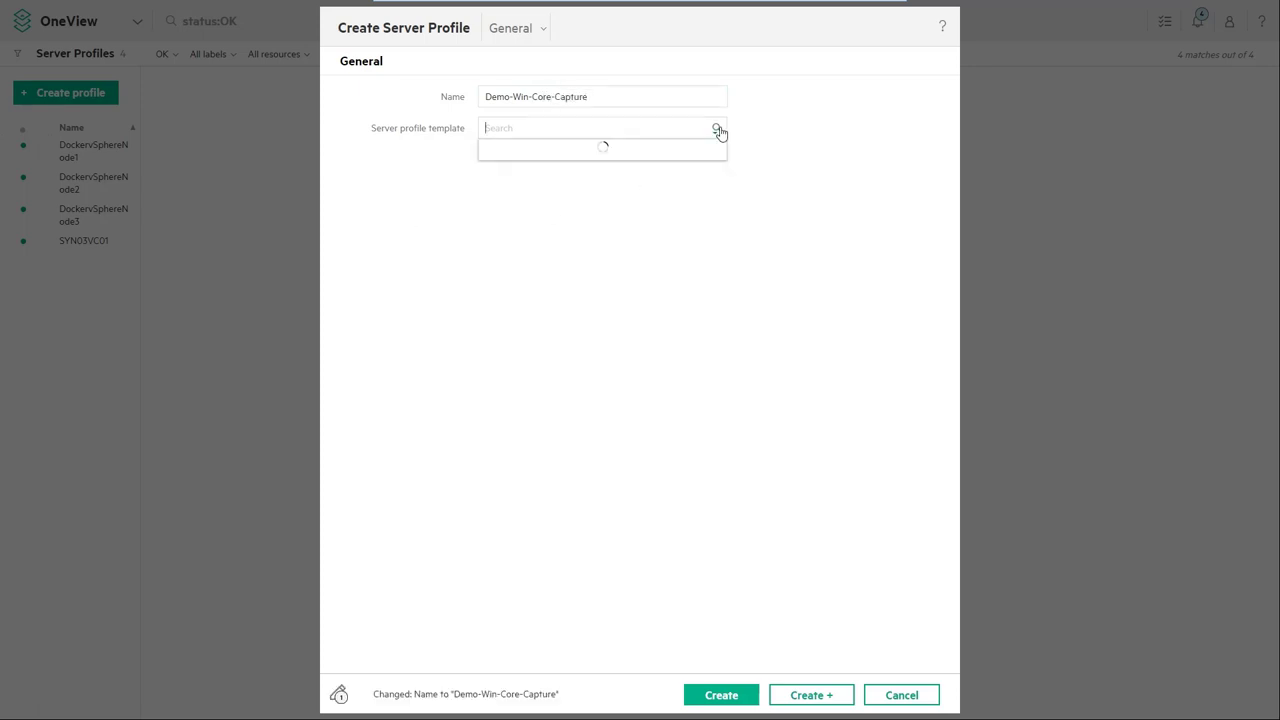
pyautogui.click(701, 173)
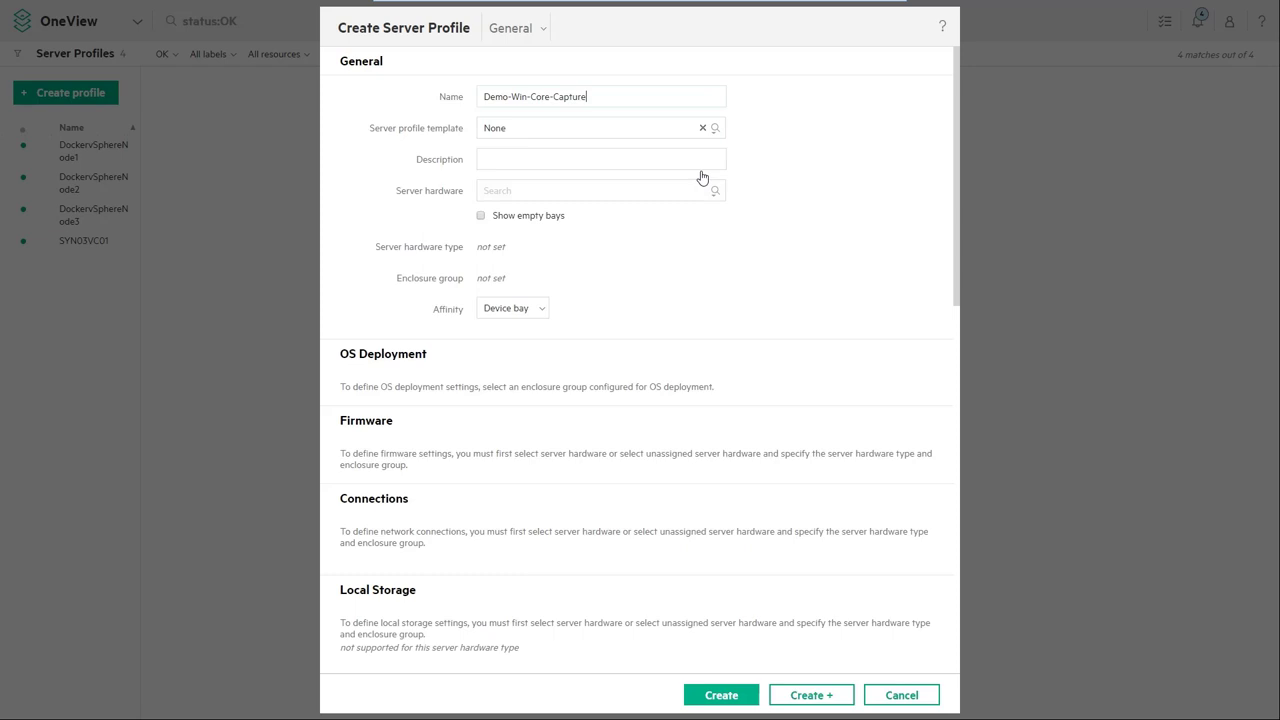
pyautogui.click(716, 192)
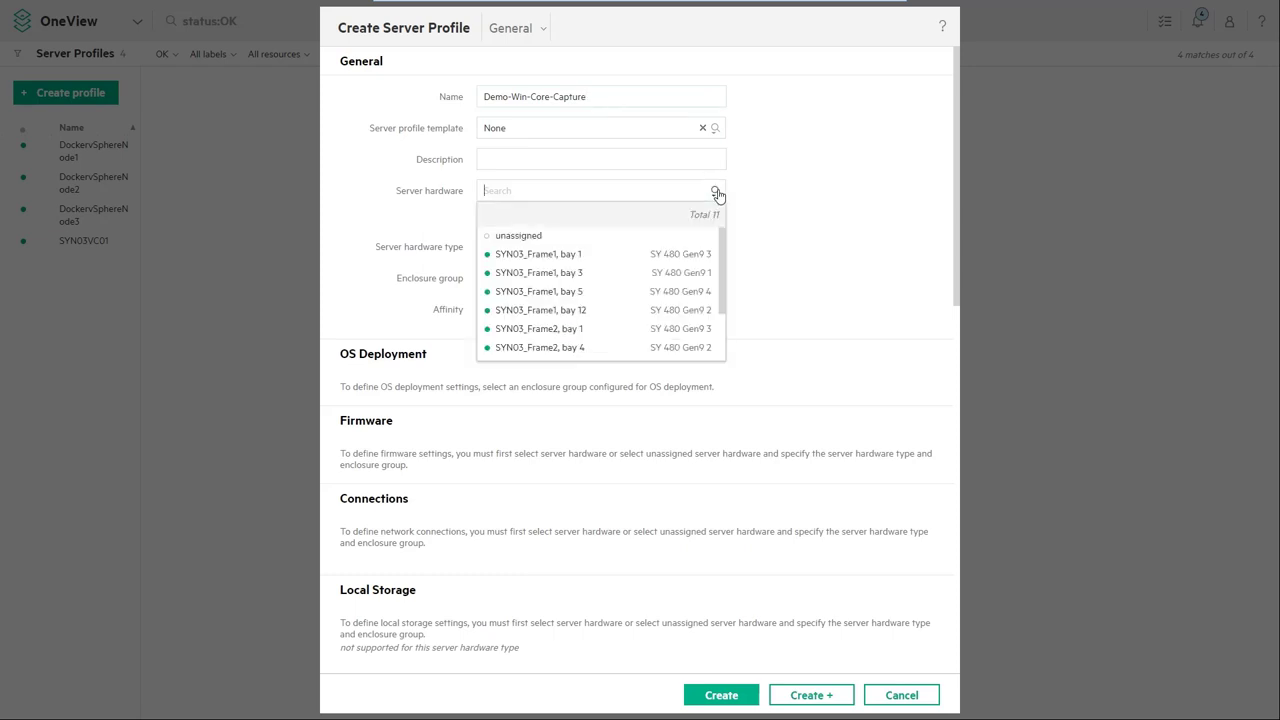
pyautogui.click(699, 256)
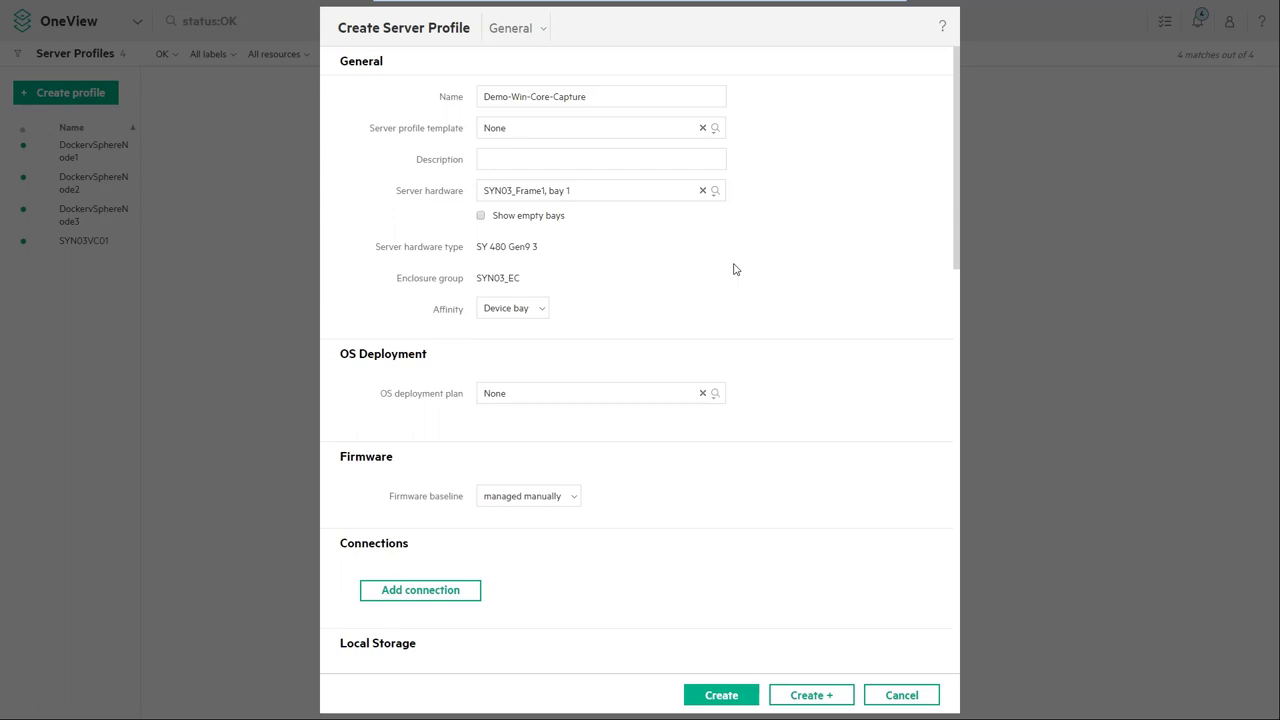
# Choose the HPE Foundation 1.0 deployment plan with a 40000 MiB OS volume.
pyautogui.click(715, 394)
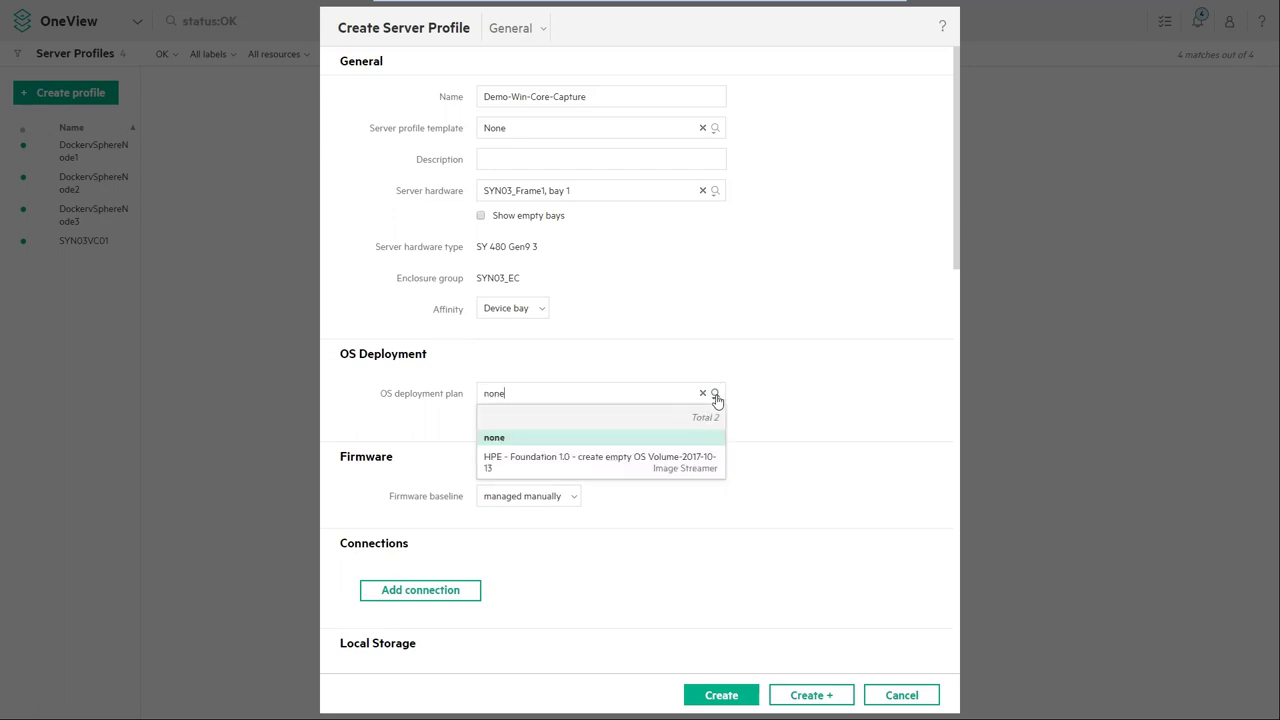
pyautogui.click(697, 464)
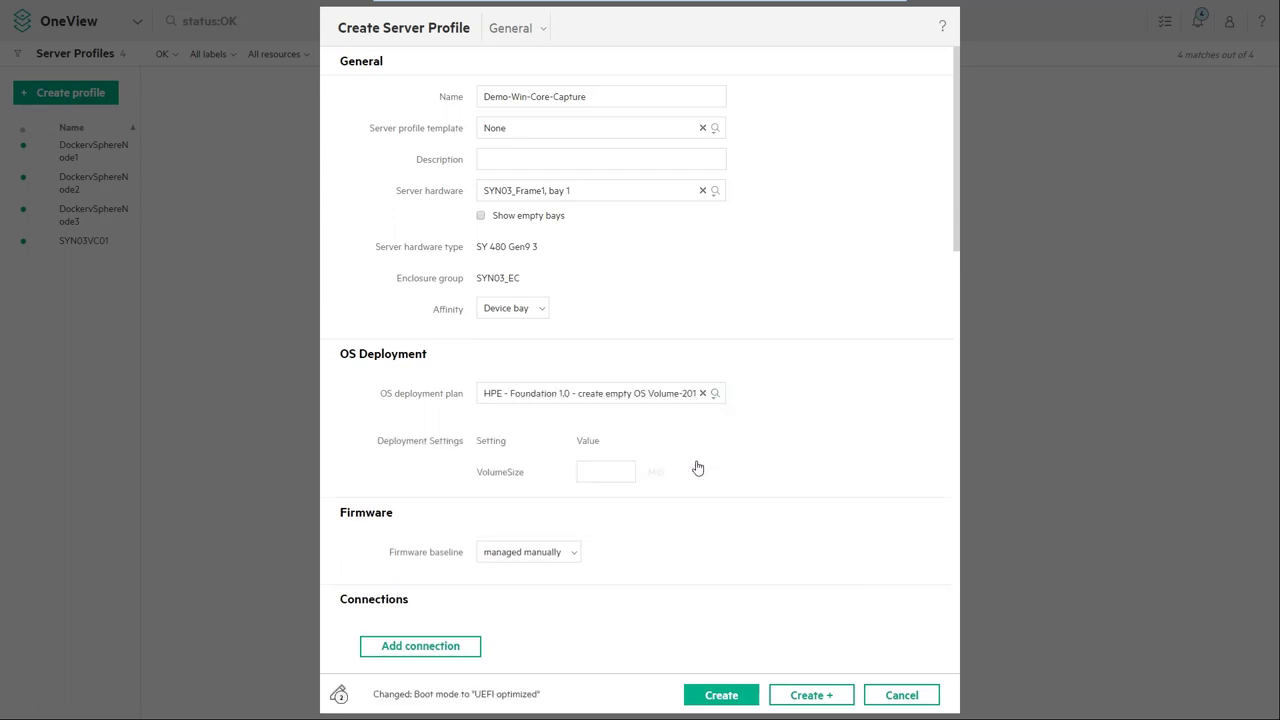
pyautogui.click(631, 472)
pyautogui.write('40')
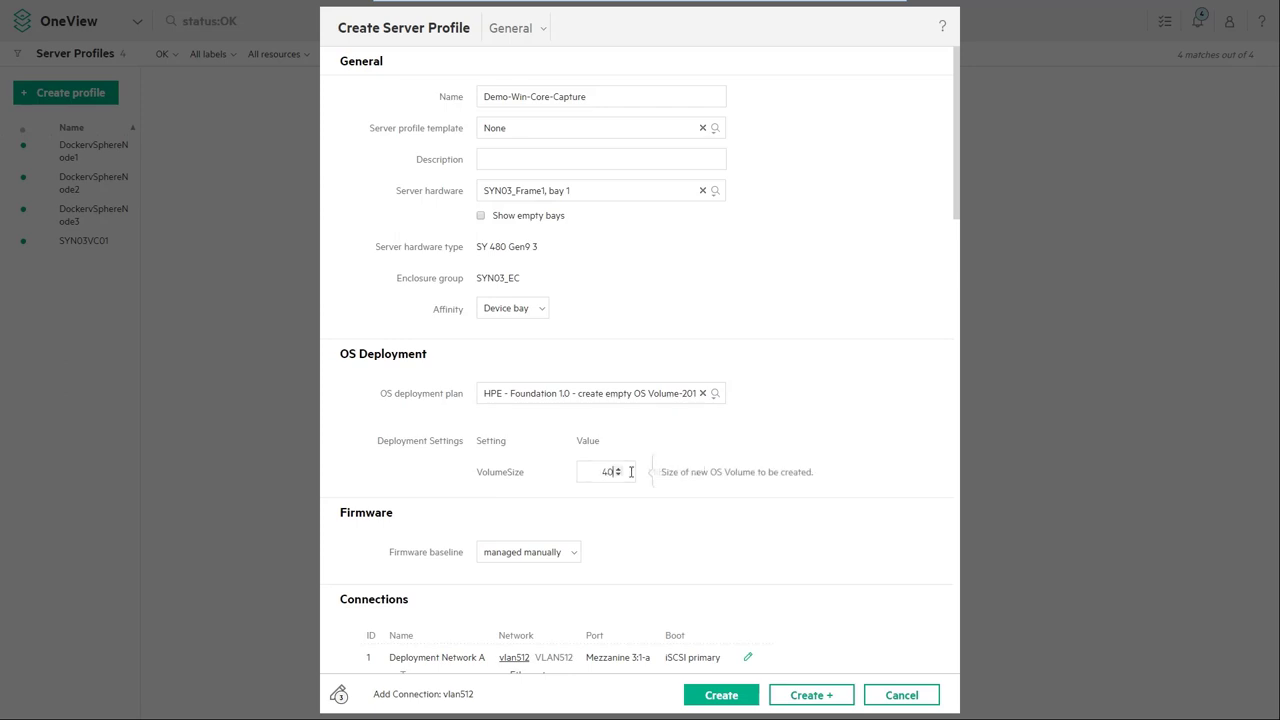
pyautogui.write('000')
# Use the HPE Synergy Custom SPP firmware baseline, installing firmware only.
pyautogui.click(577, 558)
pyautogui.click(581, 572)
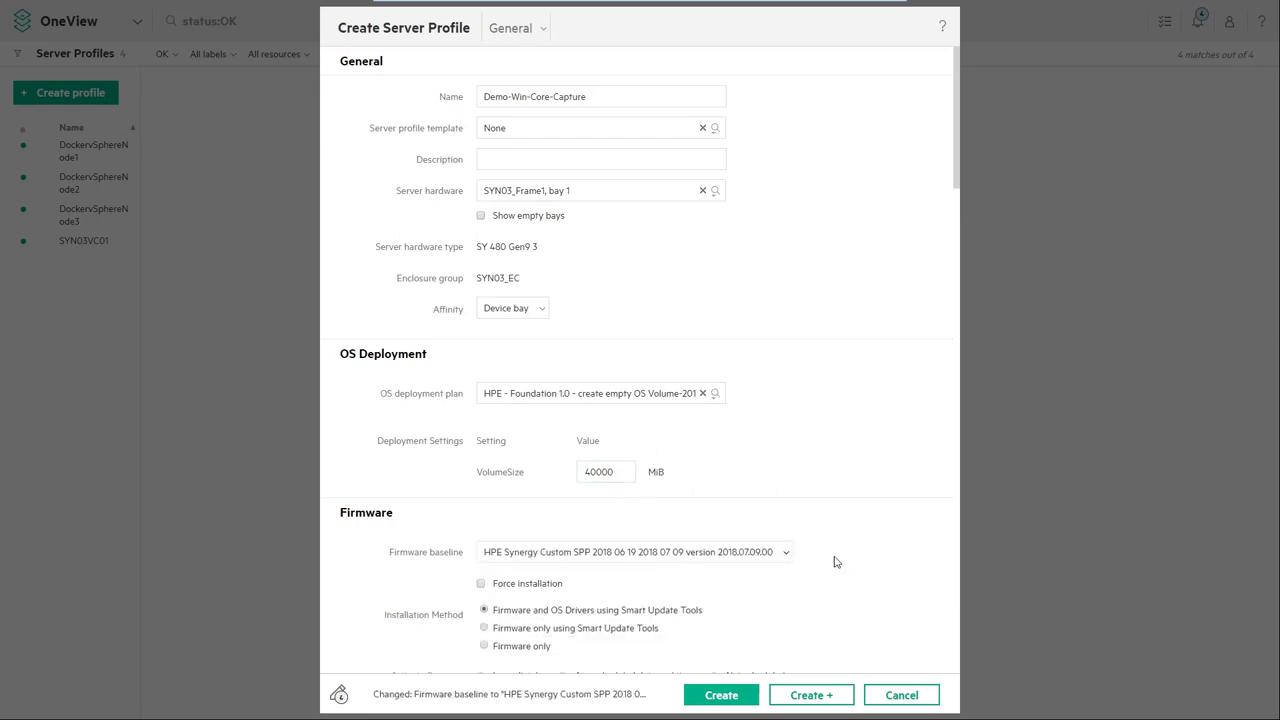
pyautogui.click(527, 647)
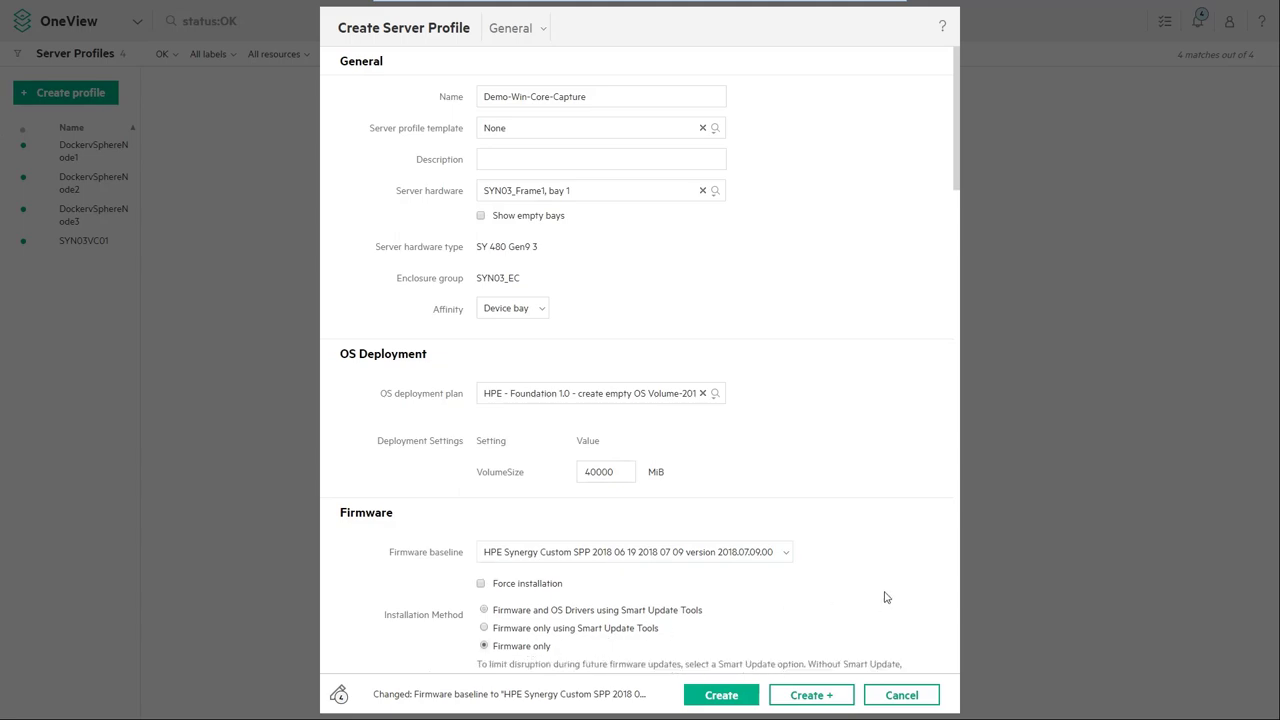
pyautogui.scroll(-3, 885, 597)
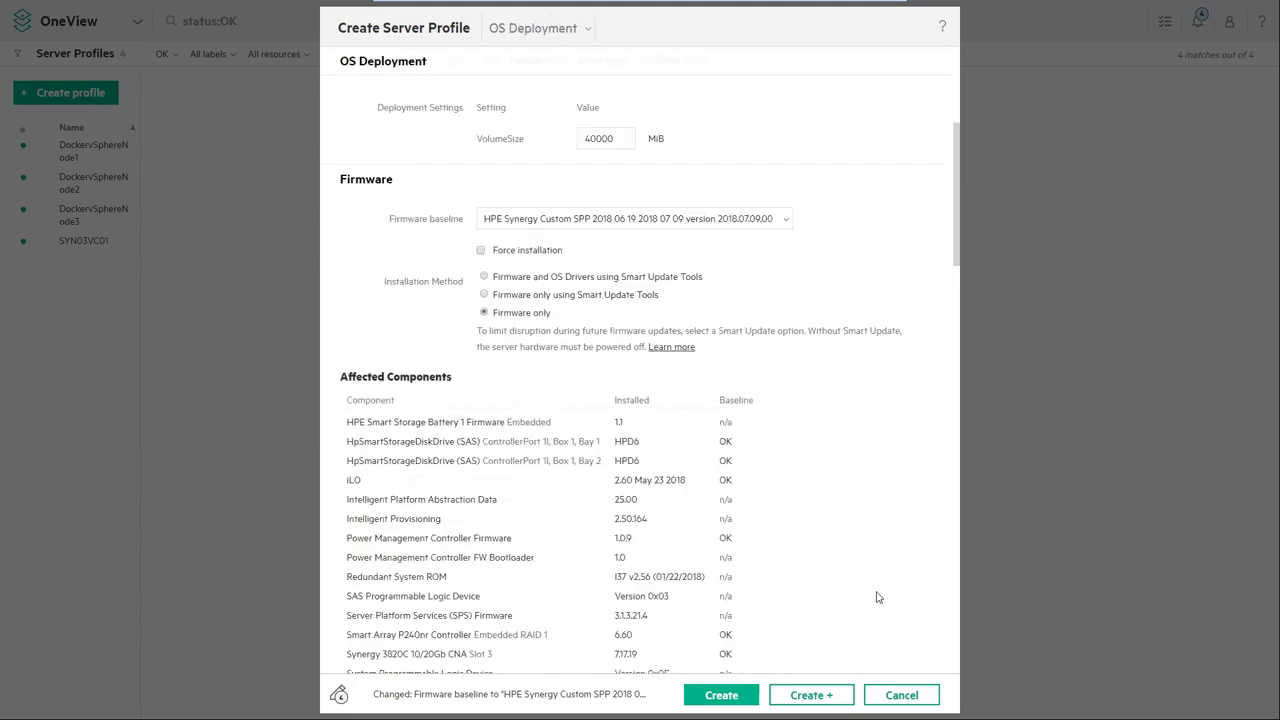
pyautogui.scroll(-4, 877, 597)
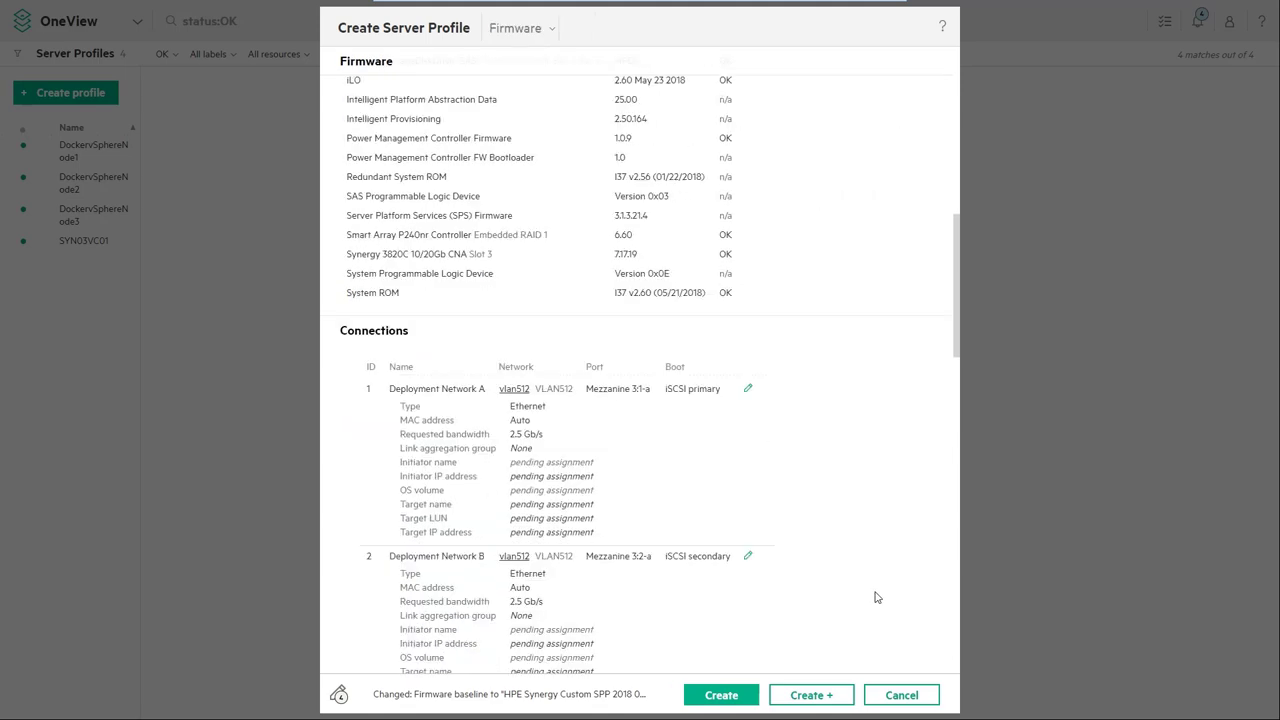
pyautogui.scroll(-2, 877, 597)
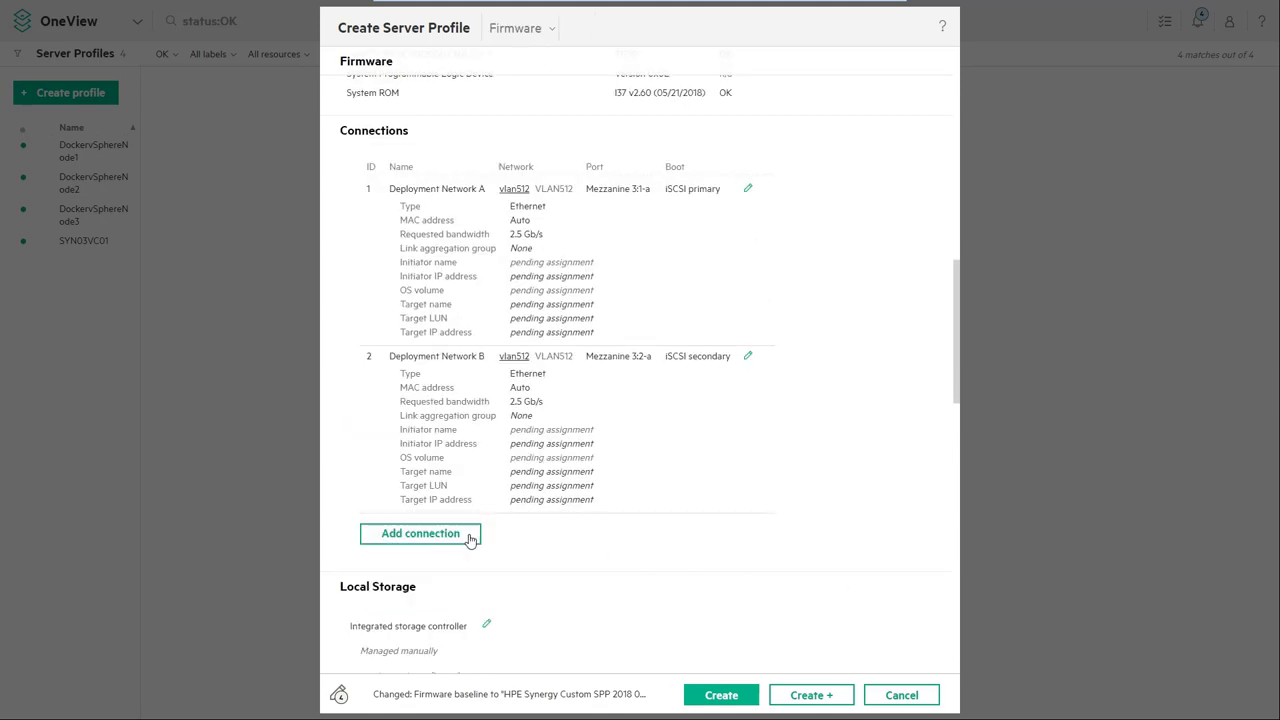
# Add a connection named Management on network vlan504 to the profile.
pyautogui.click(470, 540)
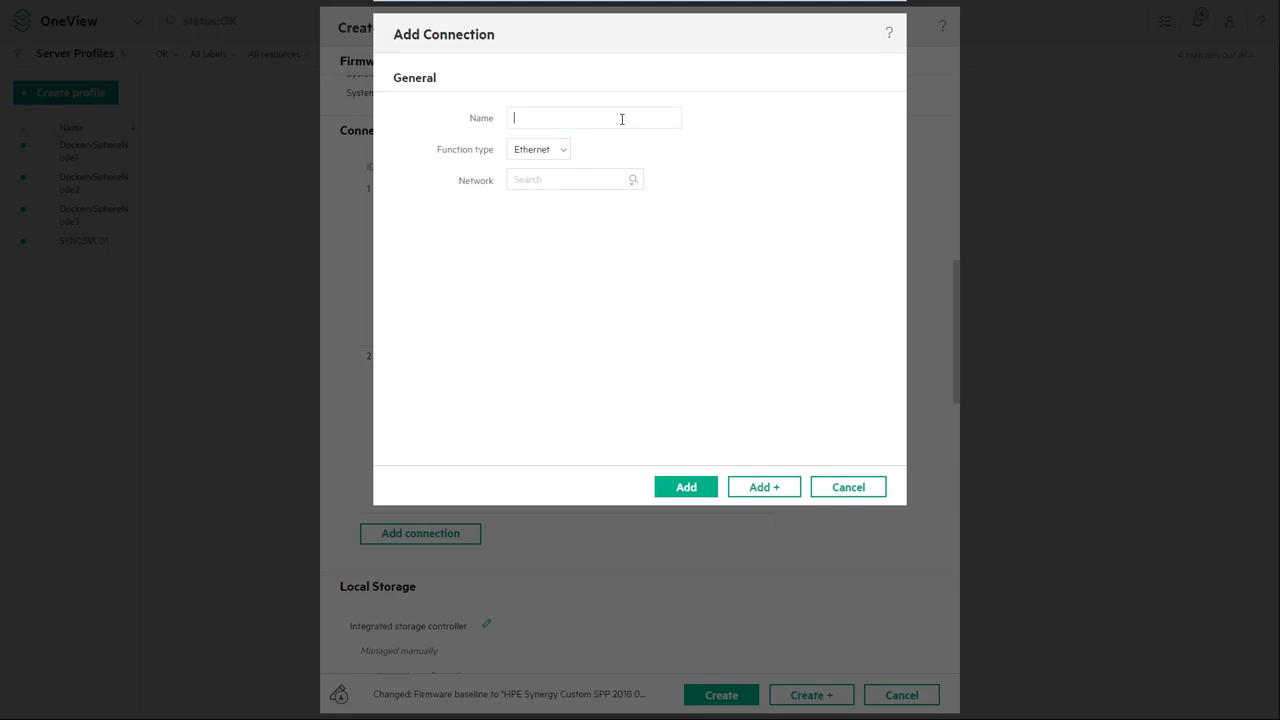
pyautogui.write('Management')
pyautogui.click(630, 183)
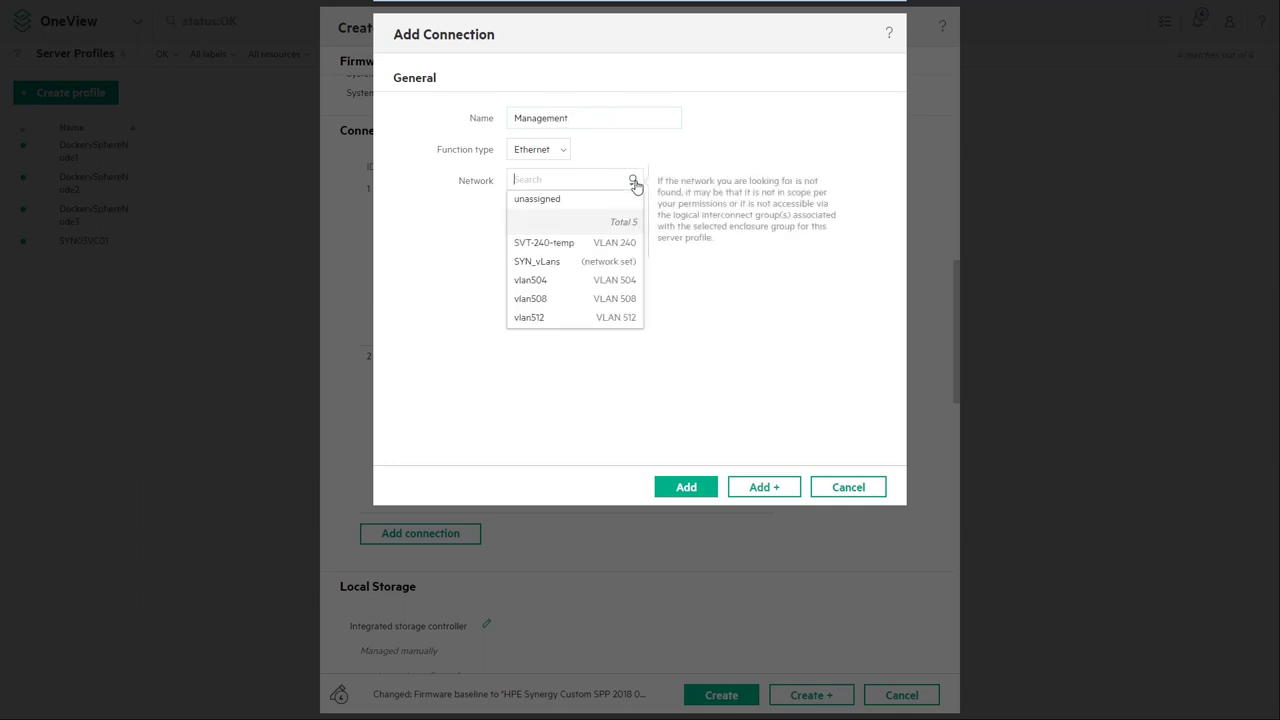
pyautogui.click(612, 282)
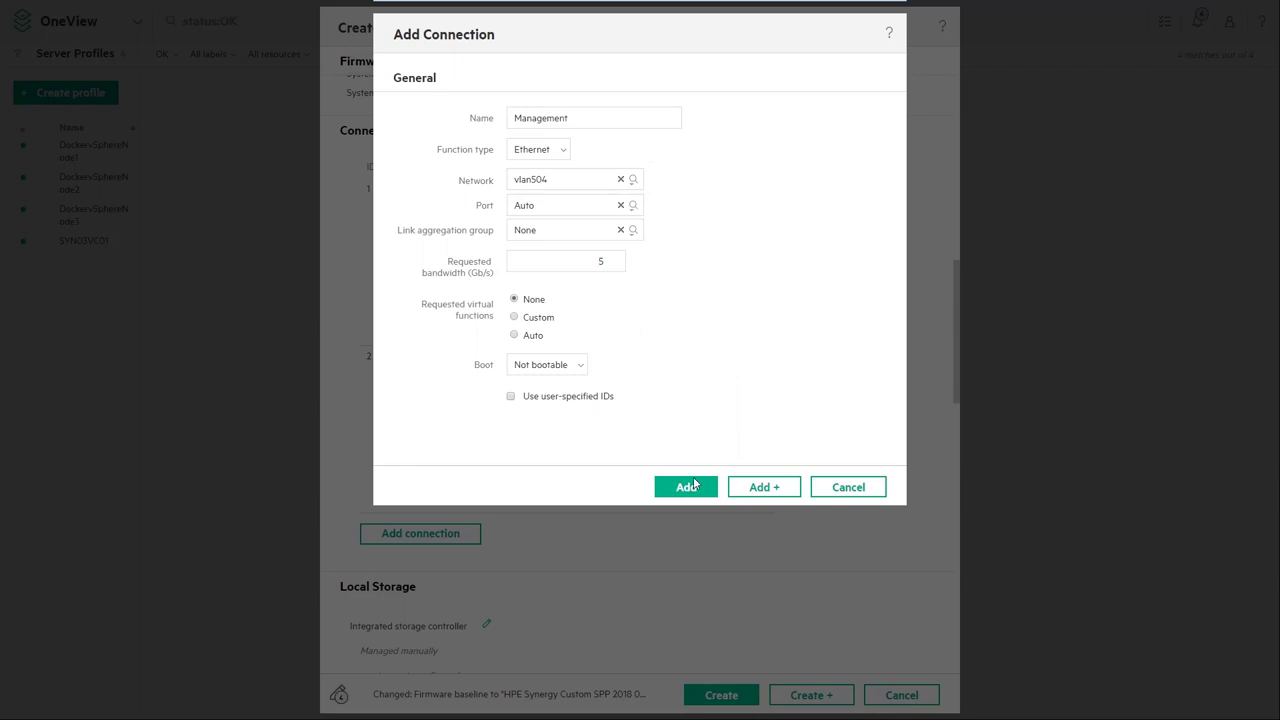
pyautogui.click(690, 488)
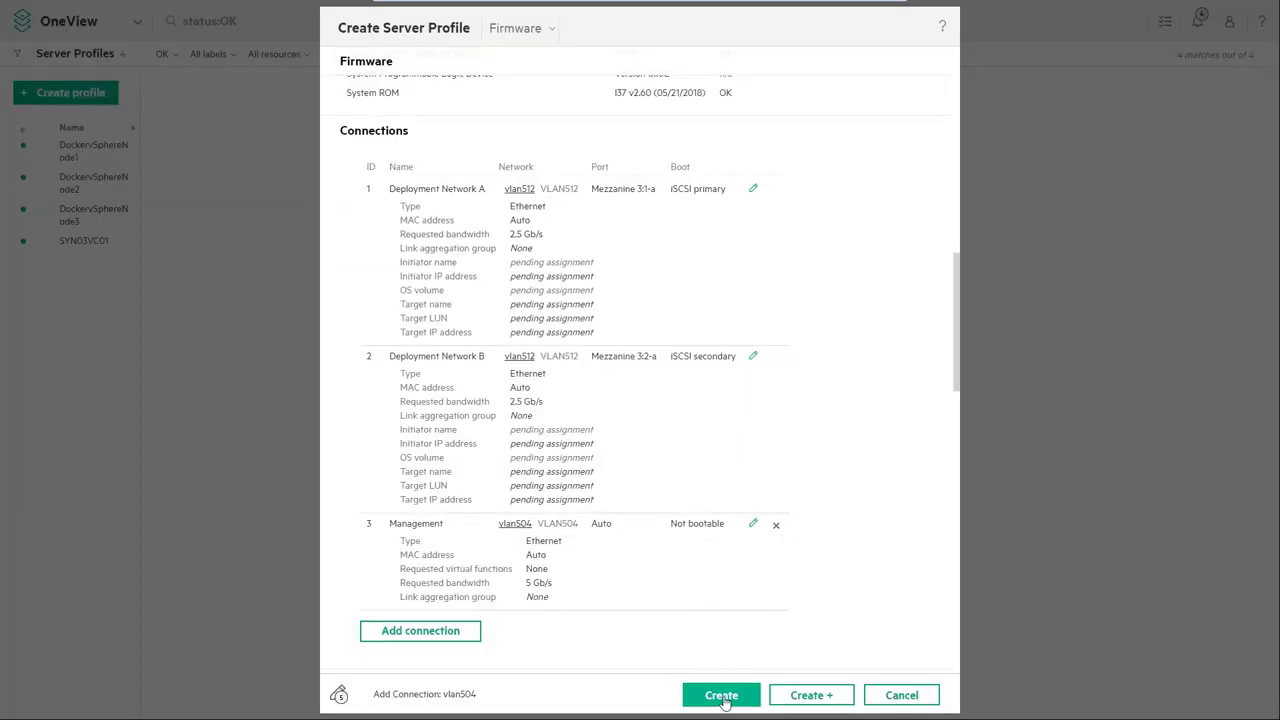
# Create the Demo-Win-Core-Capture profile, then power on its assigned blade.
pyautogui.click(721, 694)
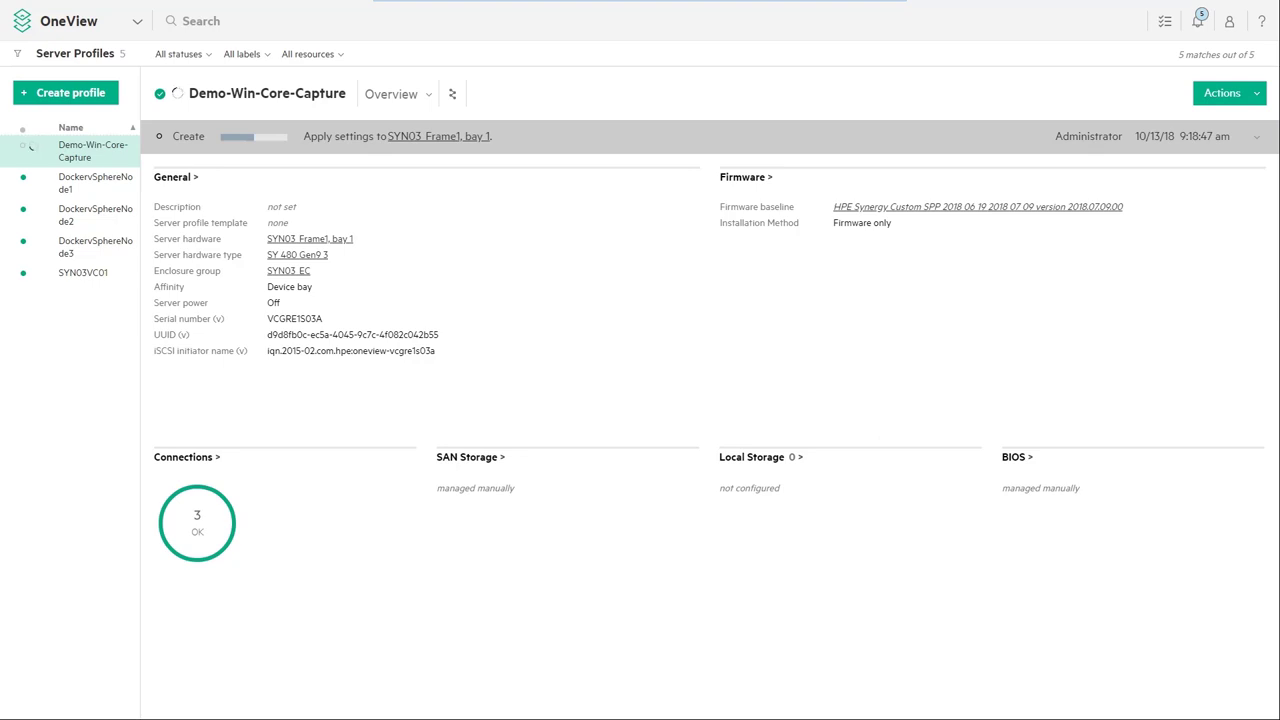
pyautogui.click(1220, 94)
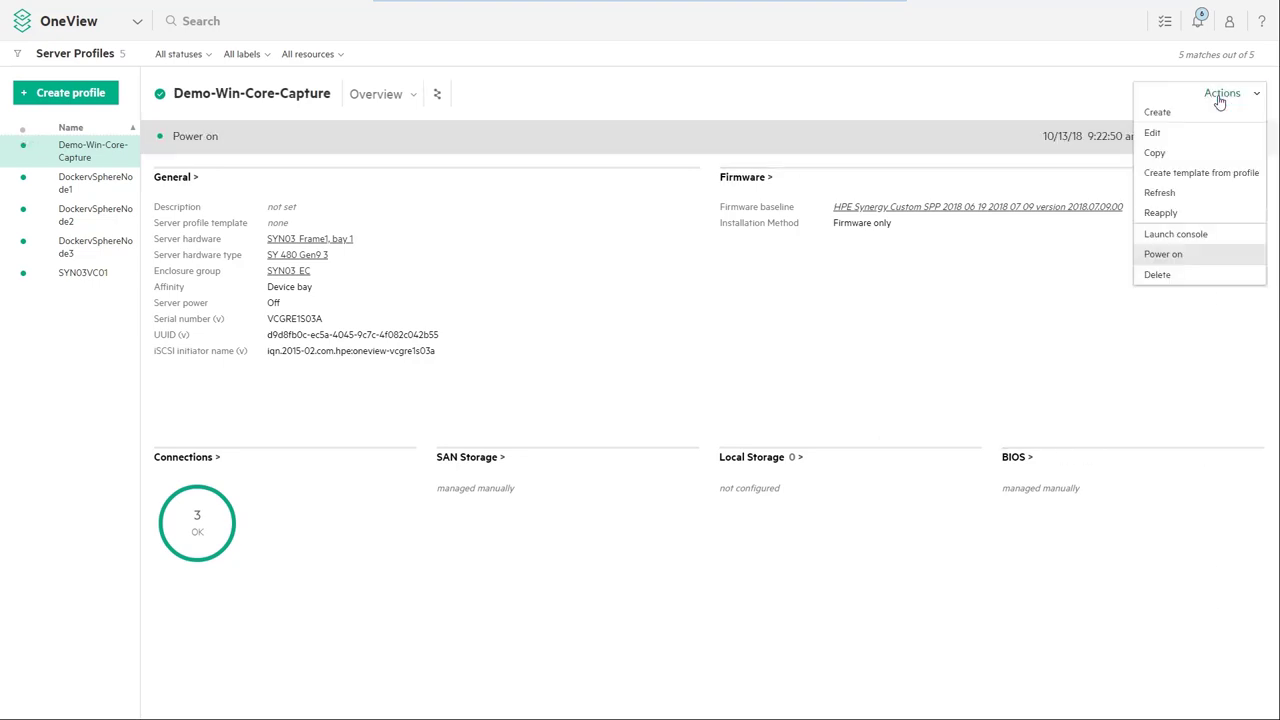
pyautogui.click(1177, 255)
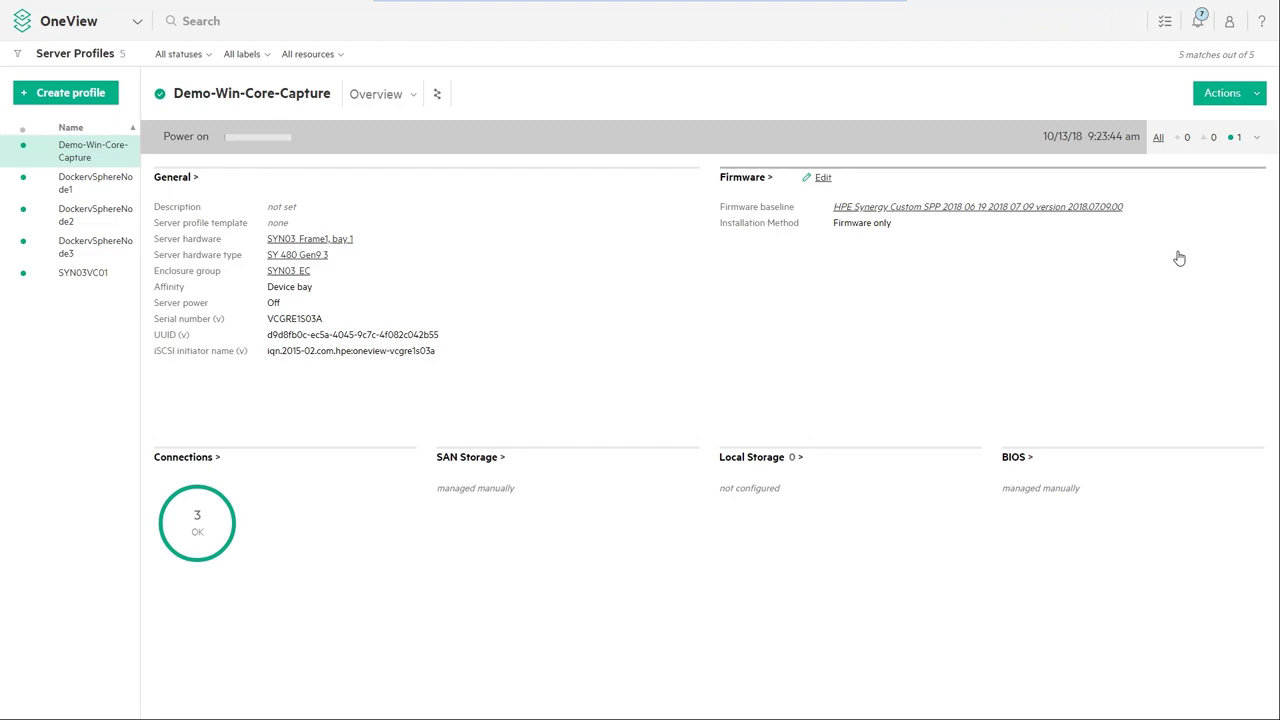
# Launch the blade's remote console and mount the en_windows_server_2016 ISO as a virtual DVD.
pyautogui.click(1214, 93)
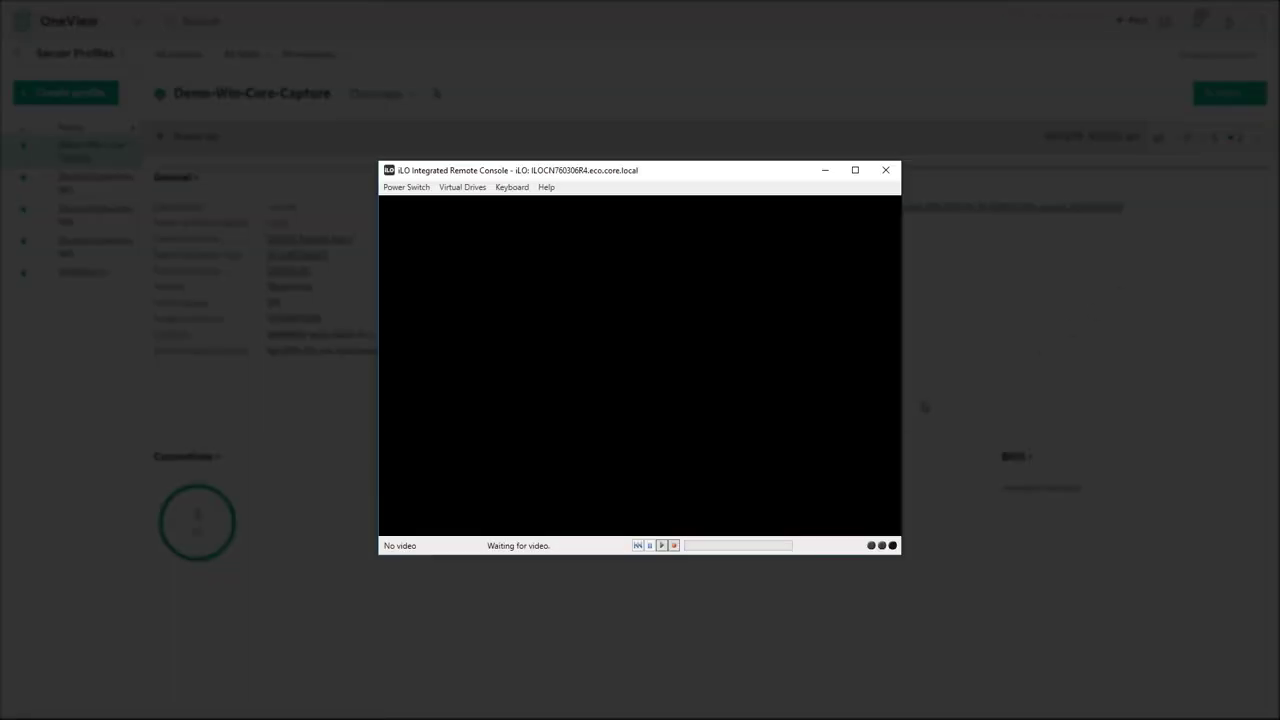
pyautogui.click(476, 190)
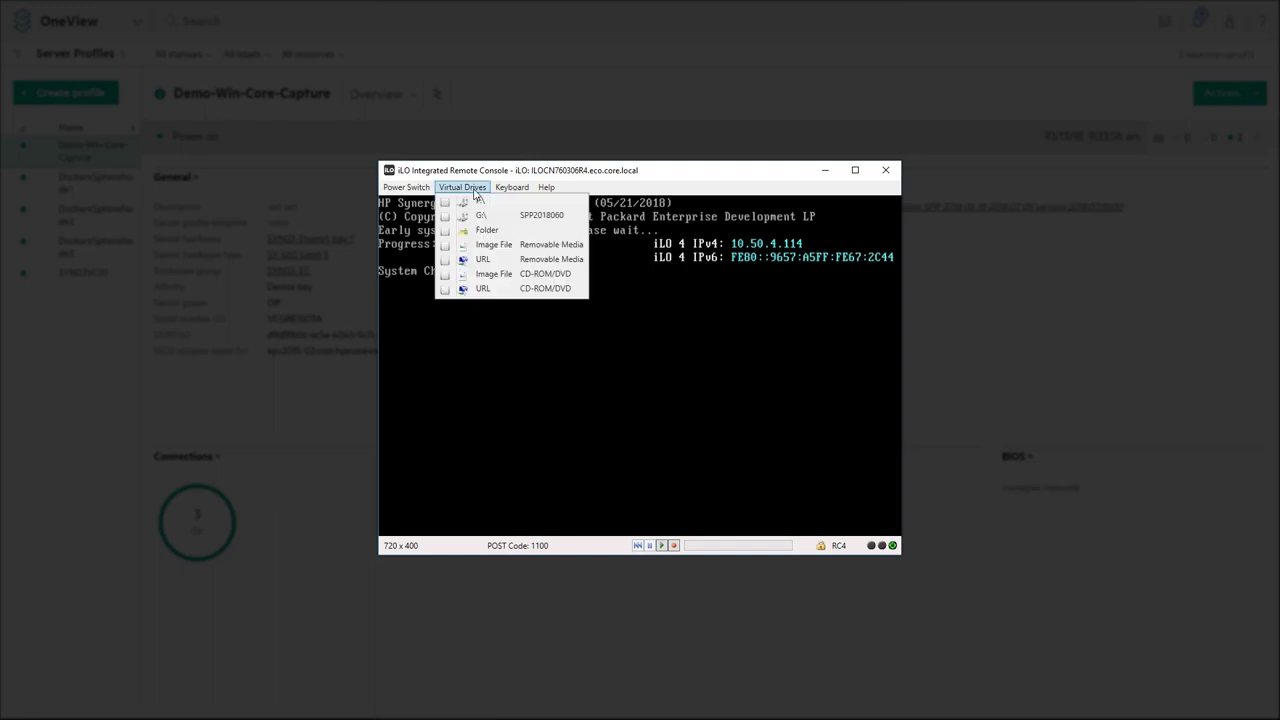
pyautogui.click(451, 274)
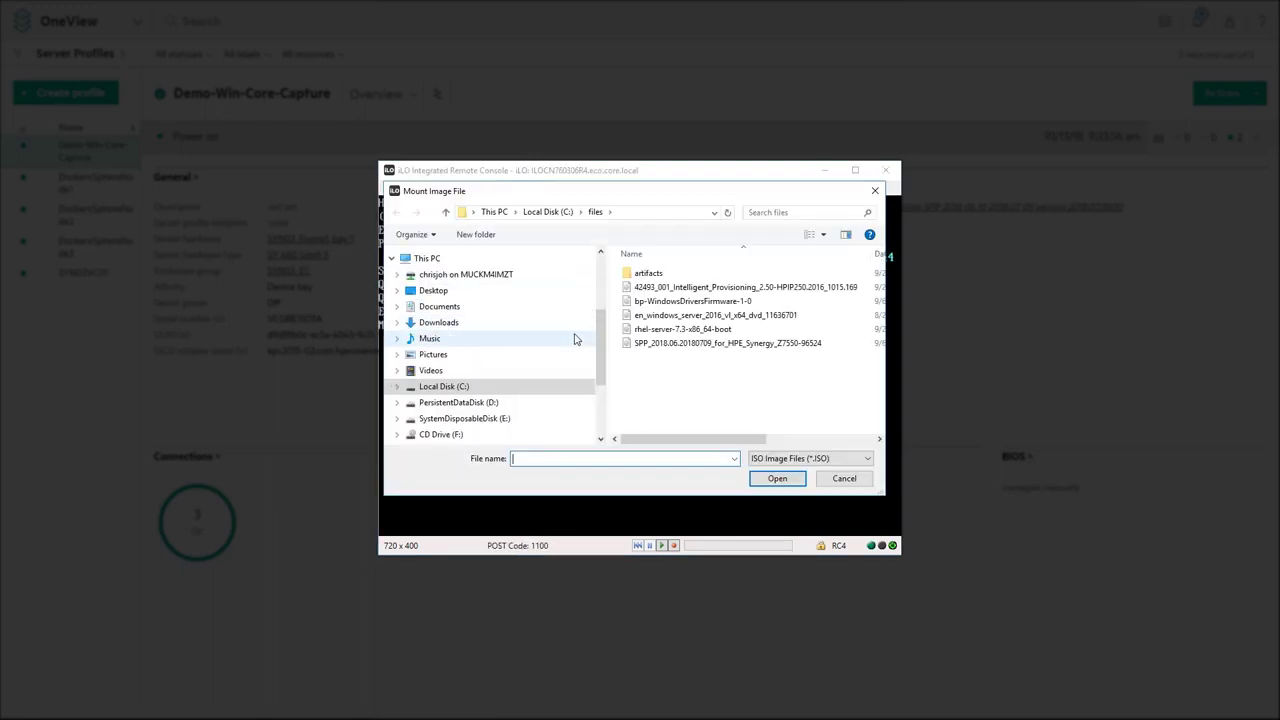
pyautogui.click(706, 316)
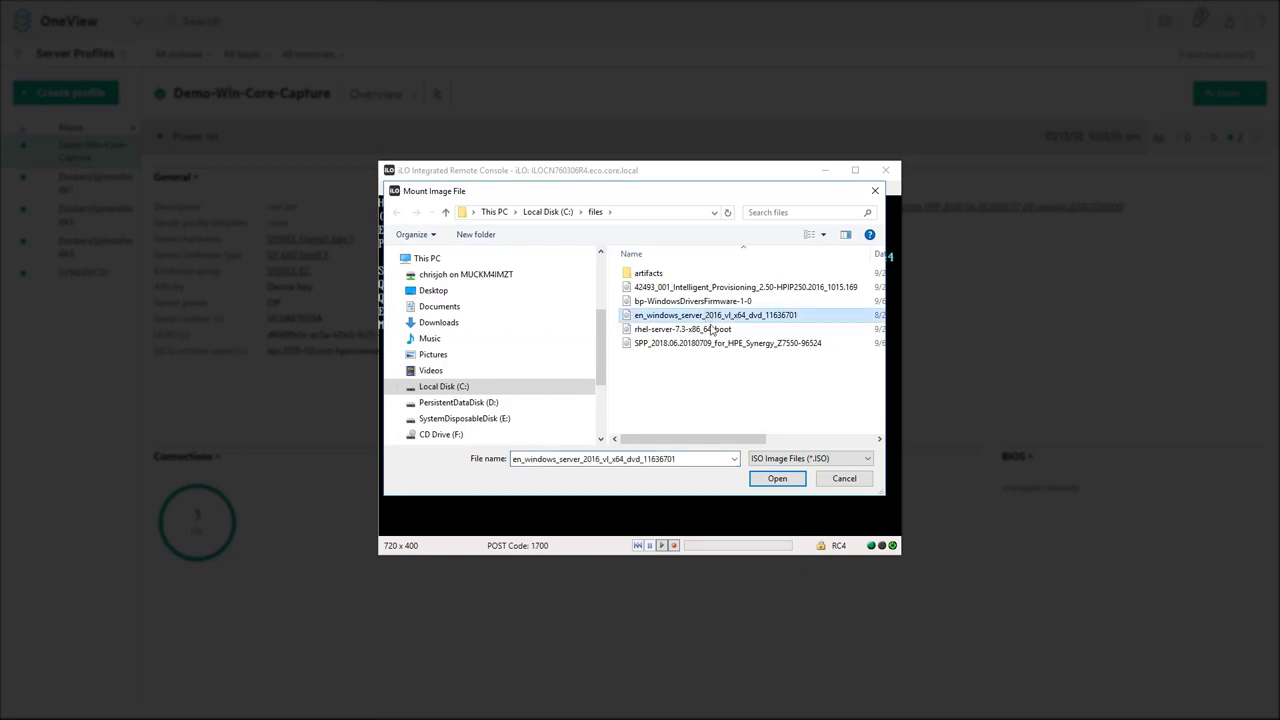
pyautogui.click(777, 478)
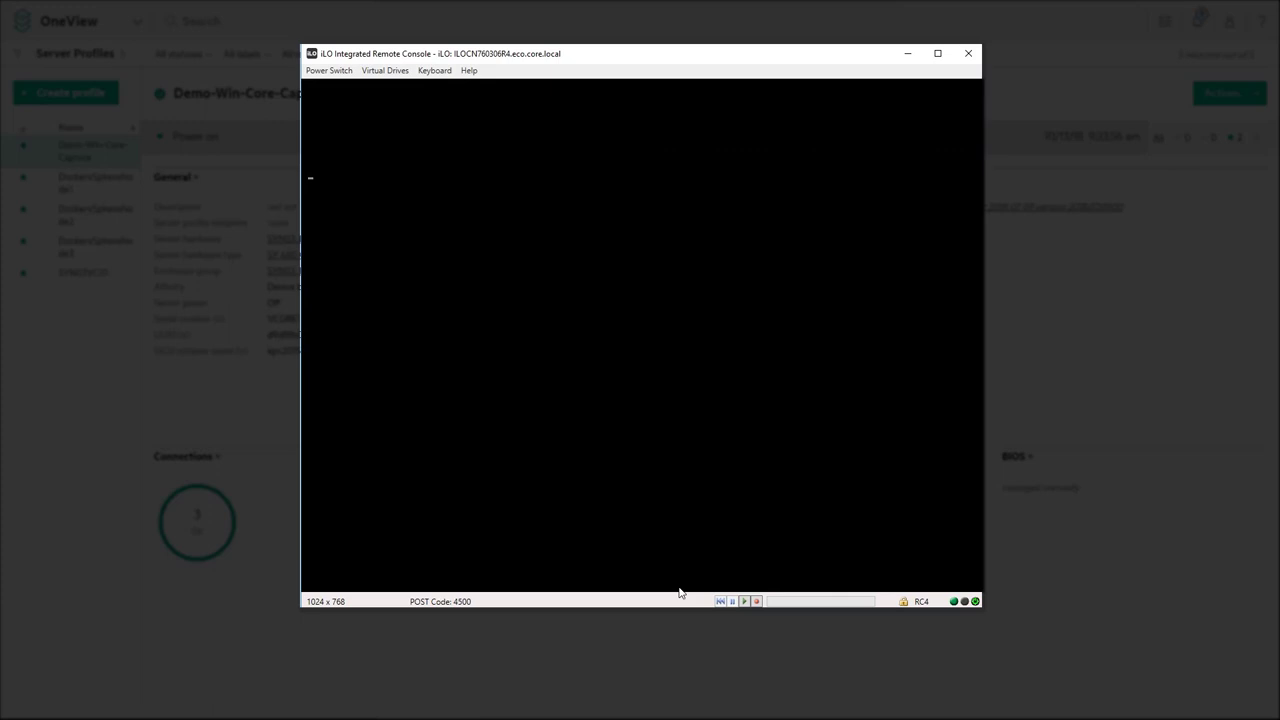
# Boot the blade from the iLO virtual CD/DVD entry in the One-Time Boot Menu.
pyautogui.press('Down')
pyautogui.press('Down')
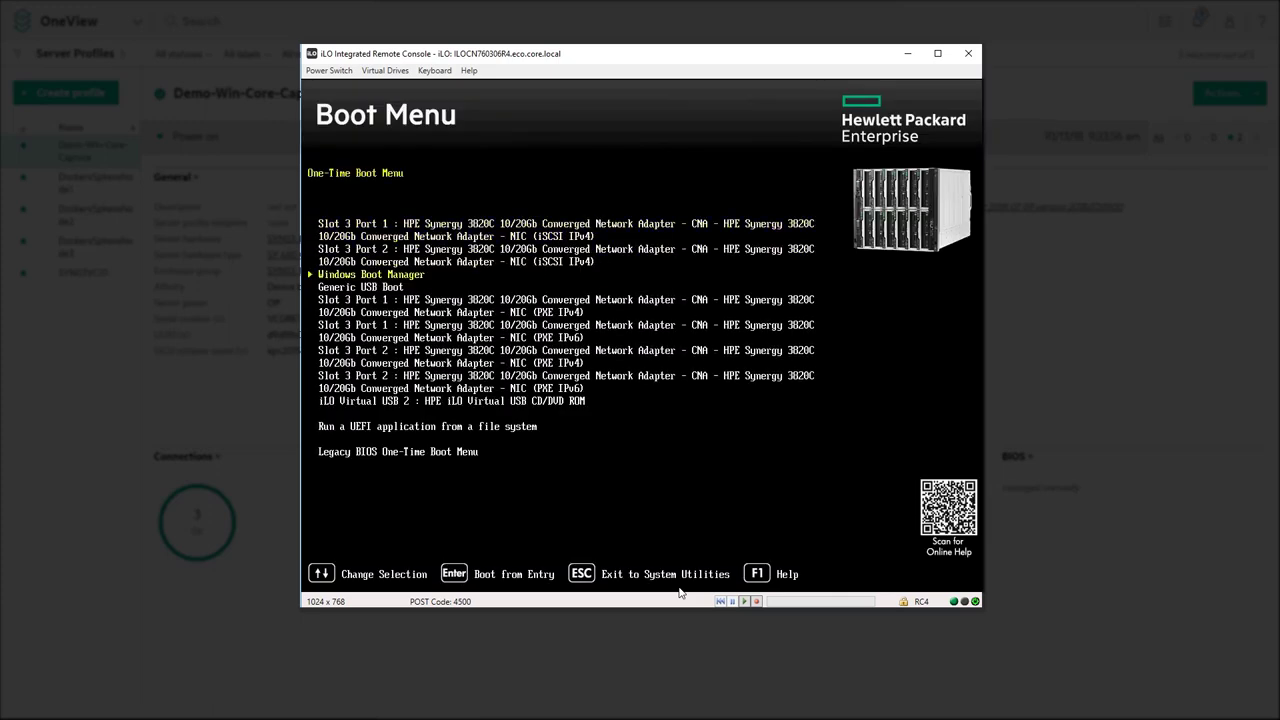
pyautogui.press('Down')
pyautogui.press('Down')
pyautogui.press('Return')
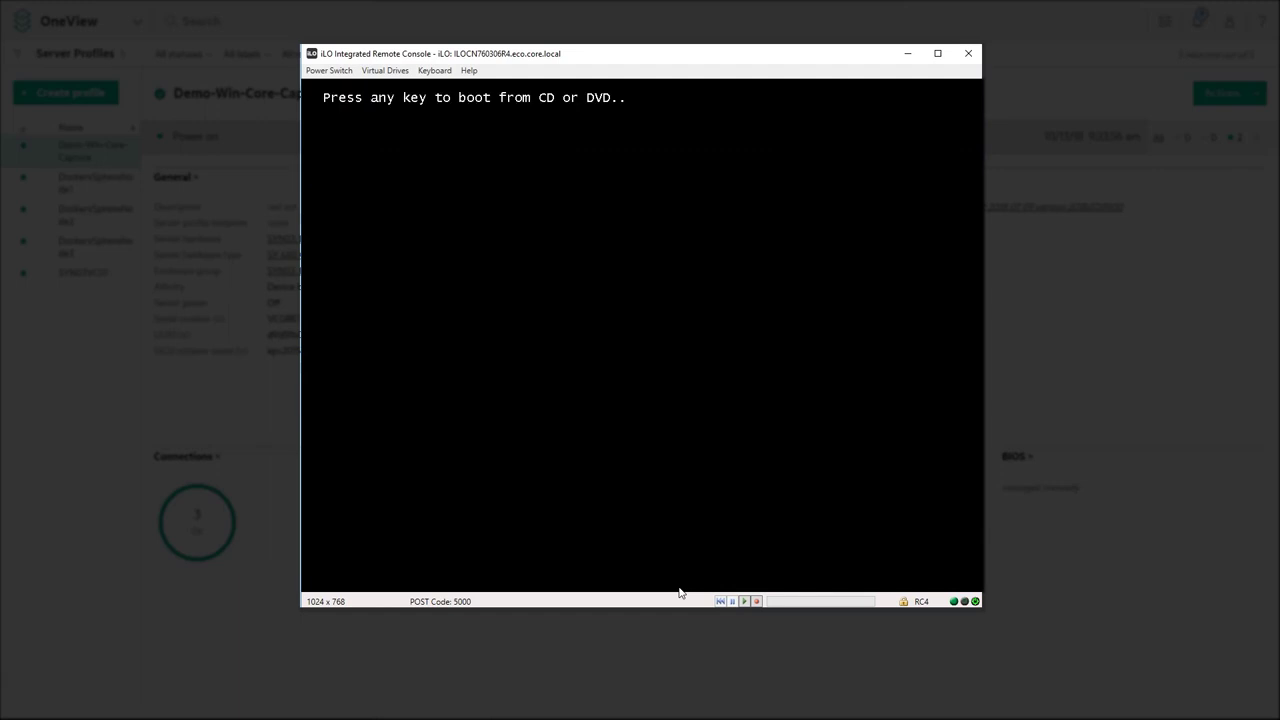
pyautogui.press('Return')
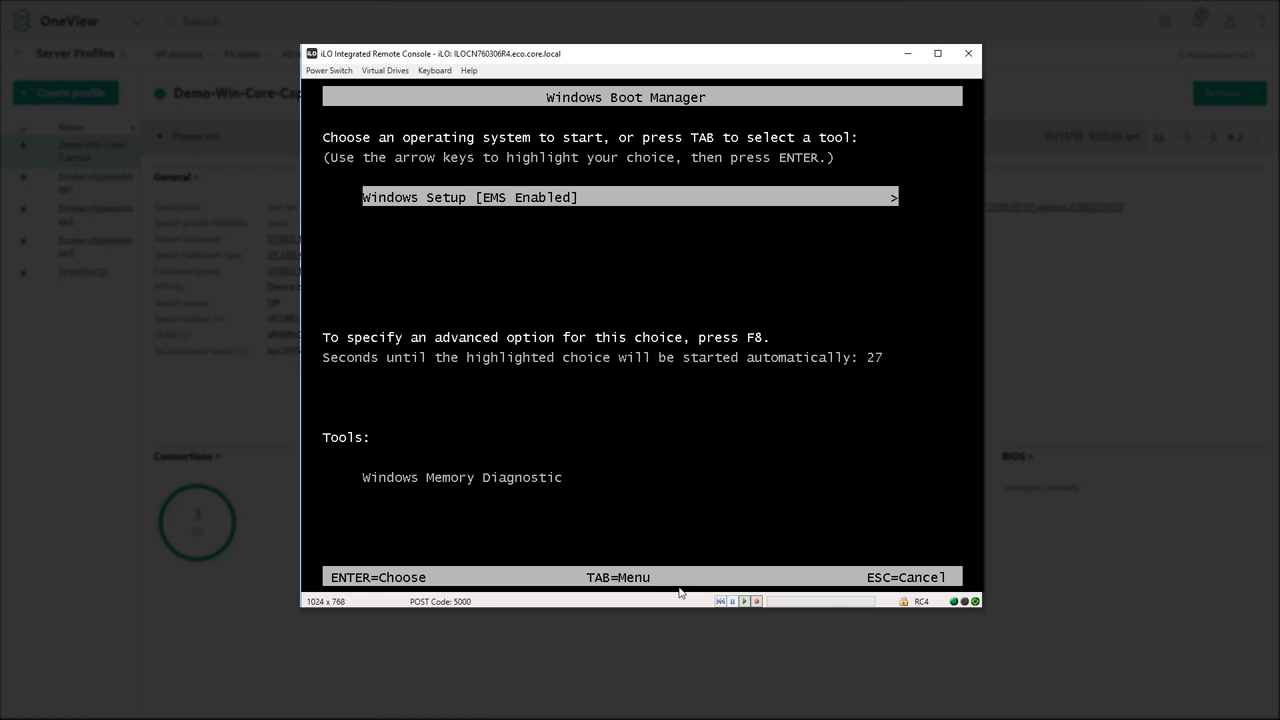
pyautogui.press('Return')
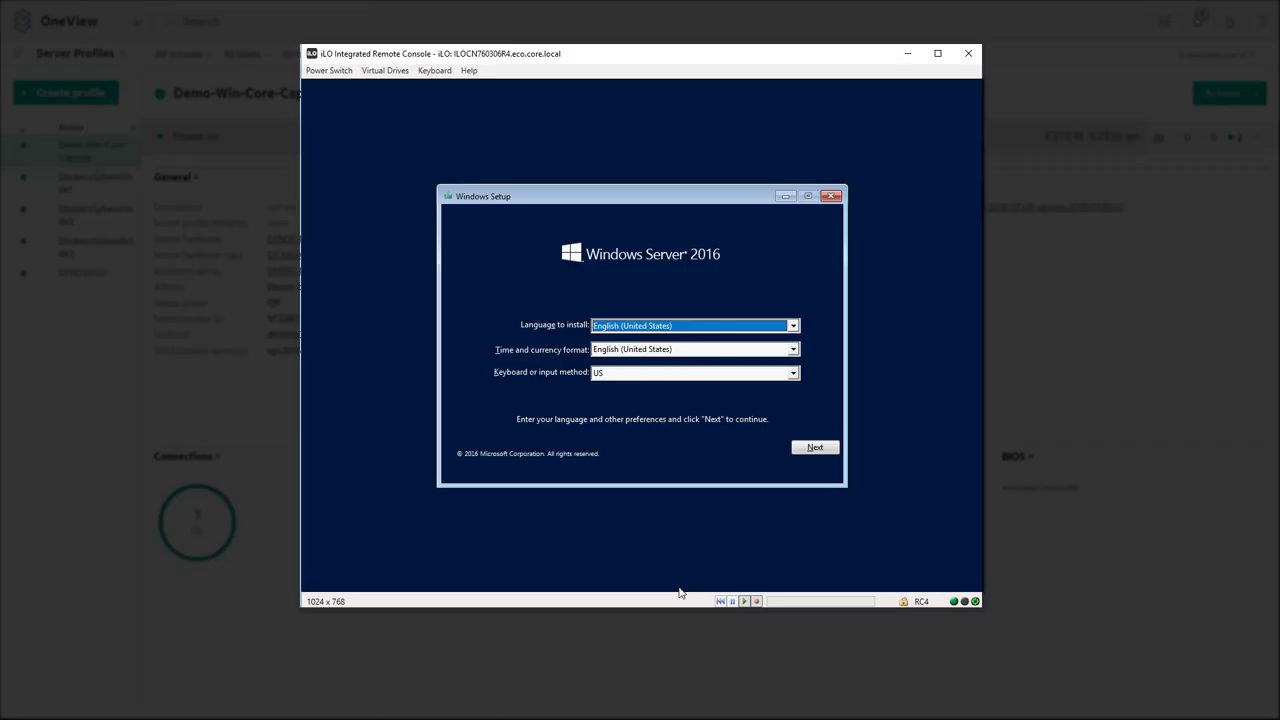
# Run a custom install of Windows Server 2016 Datacenter onto Drive 0, accepting the license terms.
pyautogui.click(812, 450)
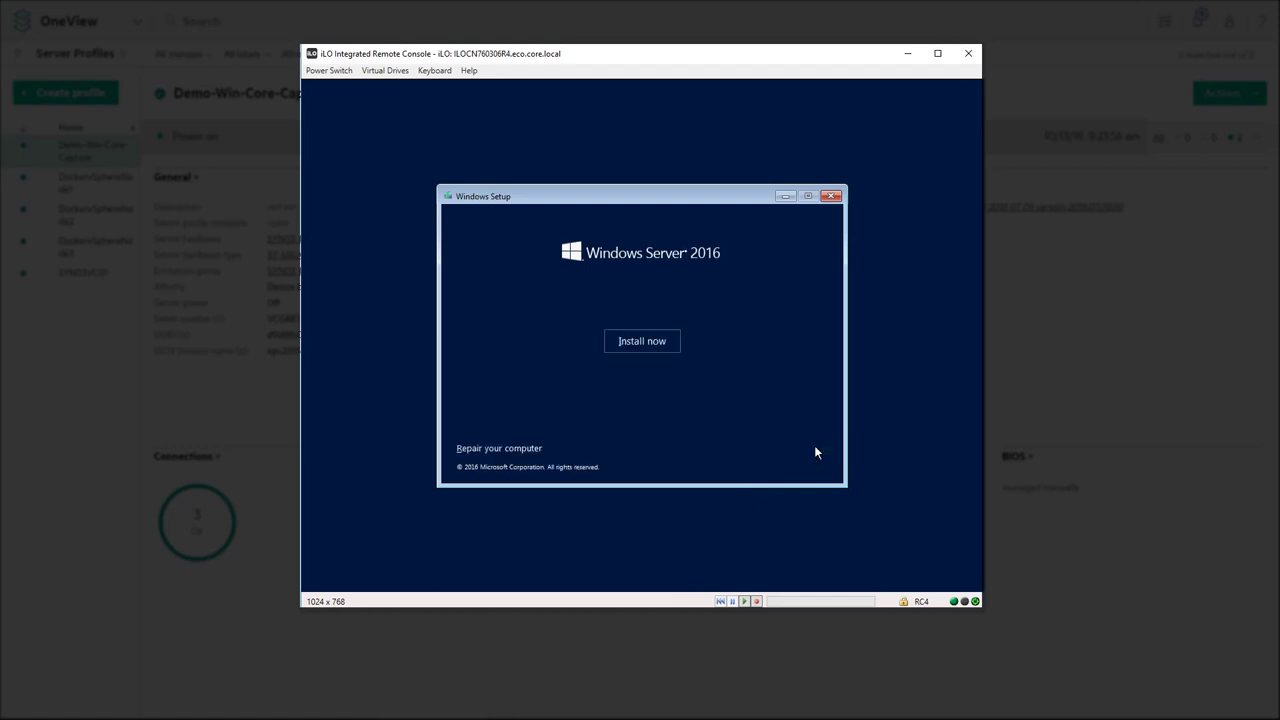
pyautogui.click(645, 341)
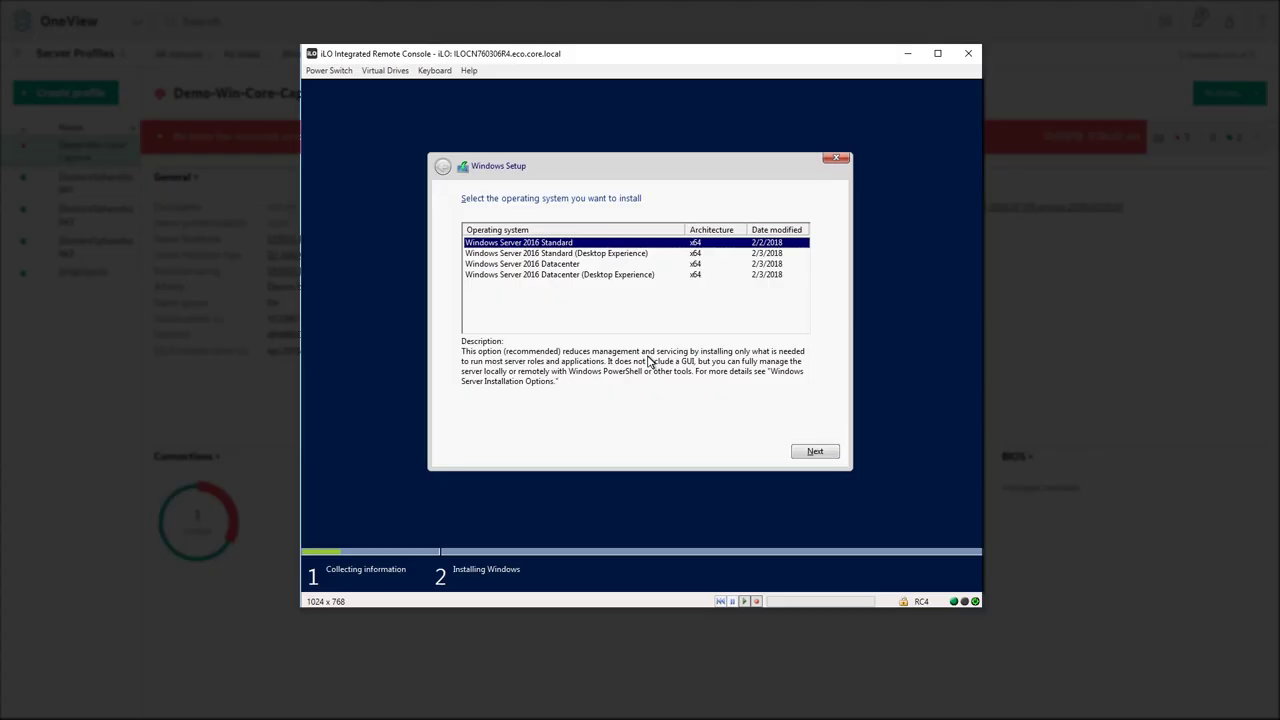
pyautogui.click(604, 265)
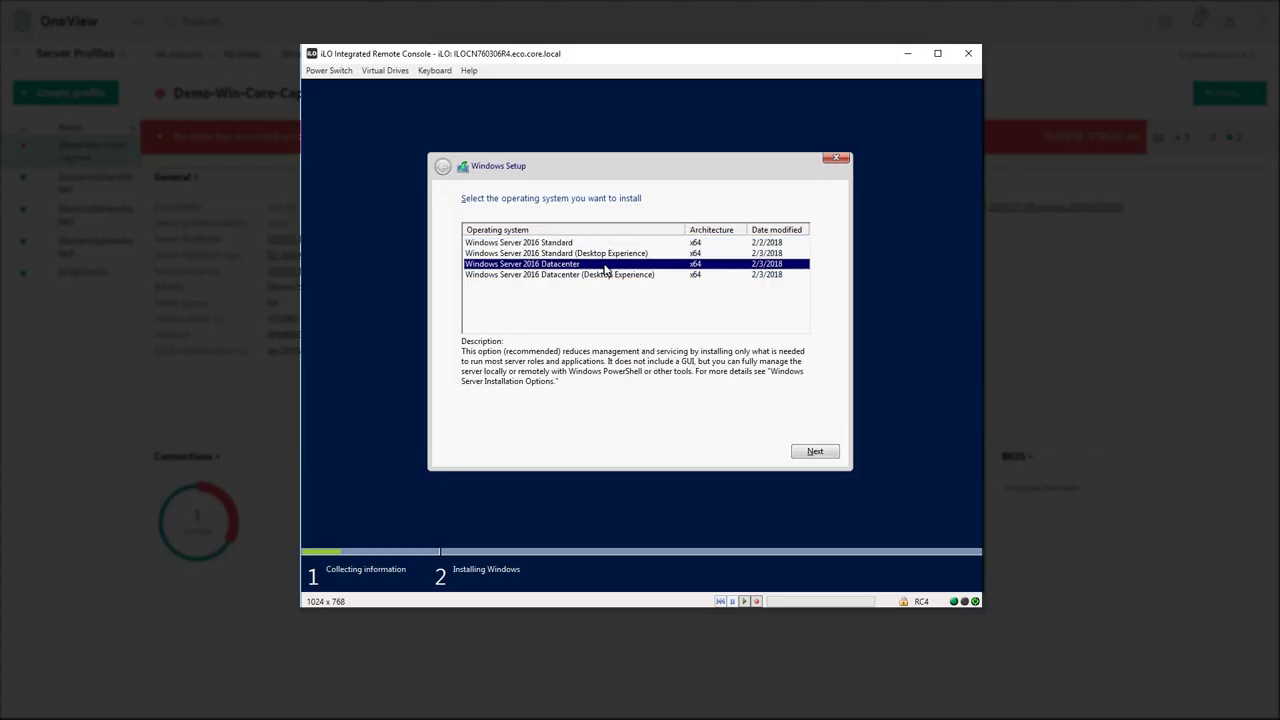
pyautogui.click(812, 451)
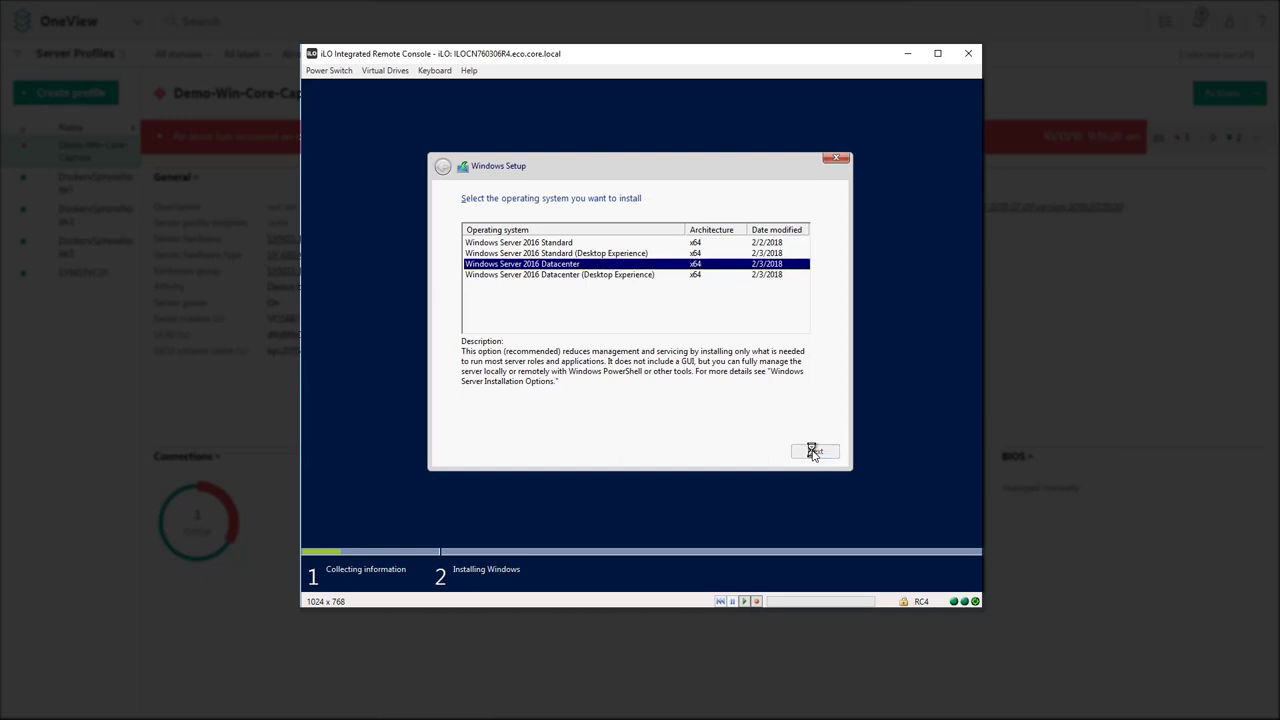
pyautogui.click(553, 420)
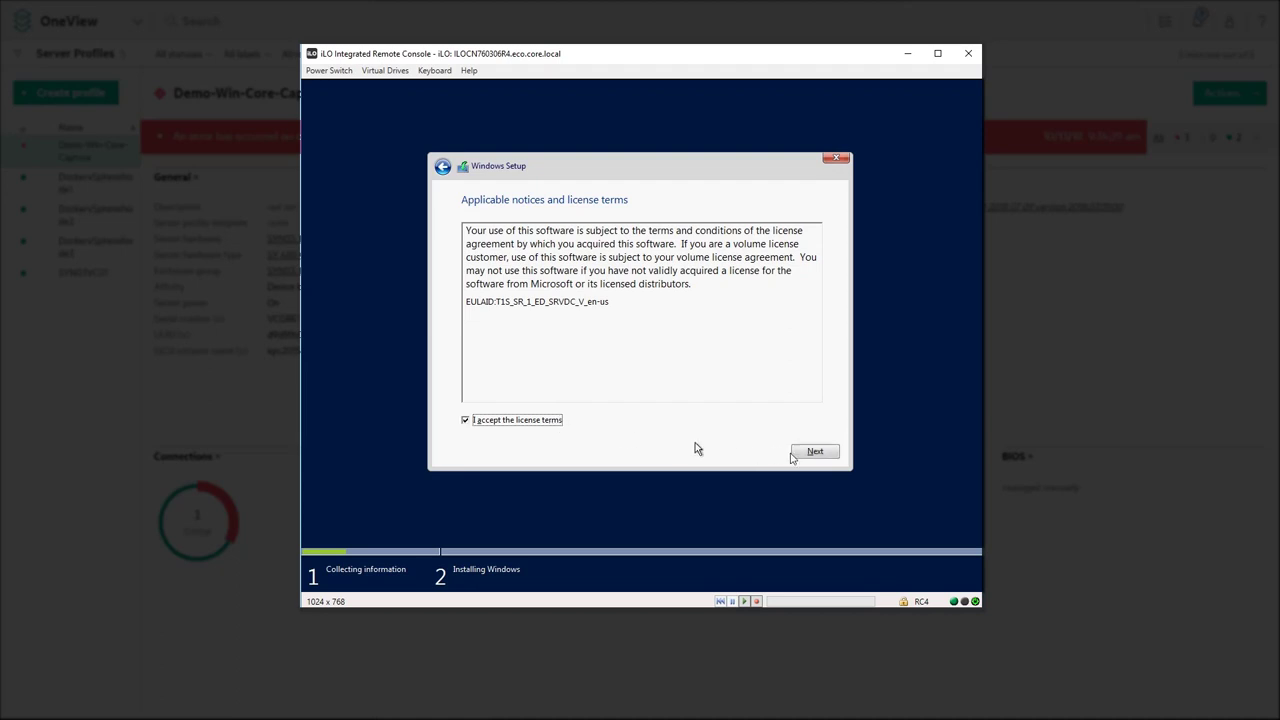
pyautogui.click(815, 451)
pyautogui.click(755, 322)
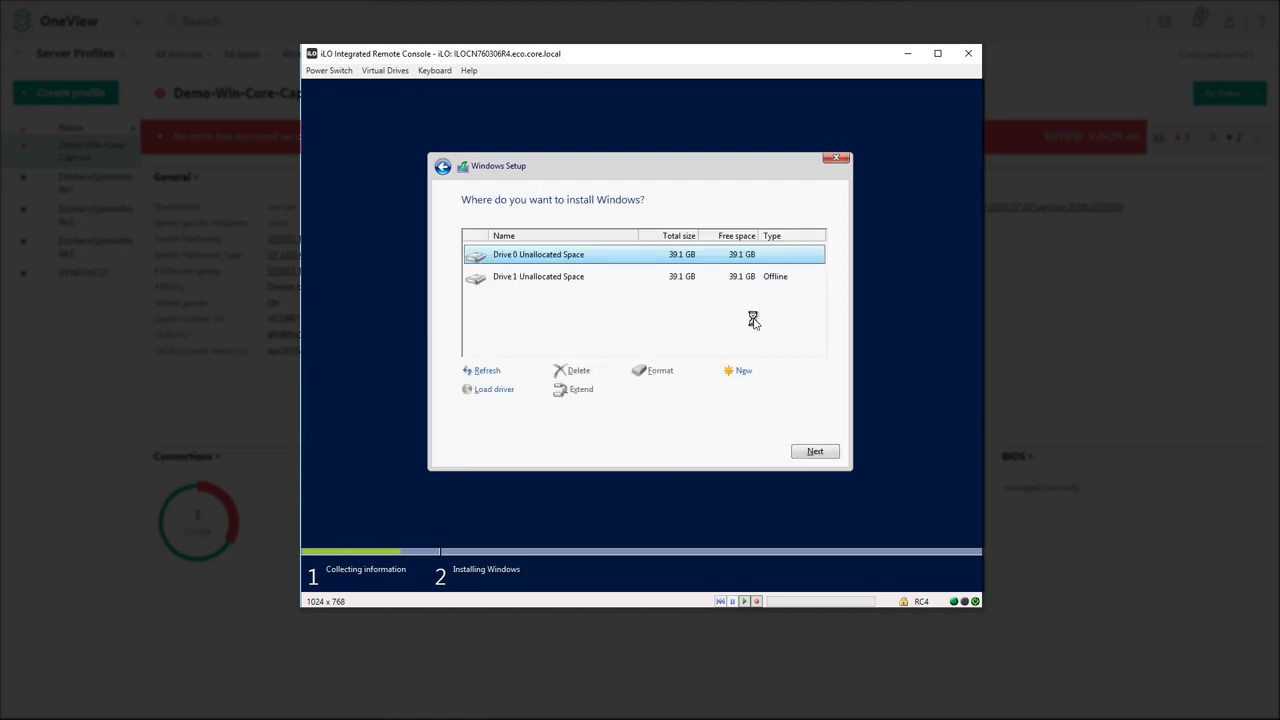
pyautogui.click(825, 456)
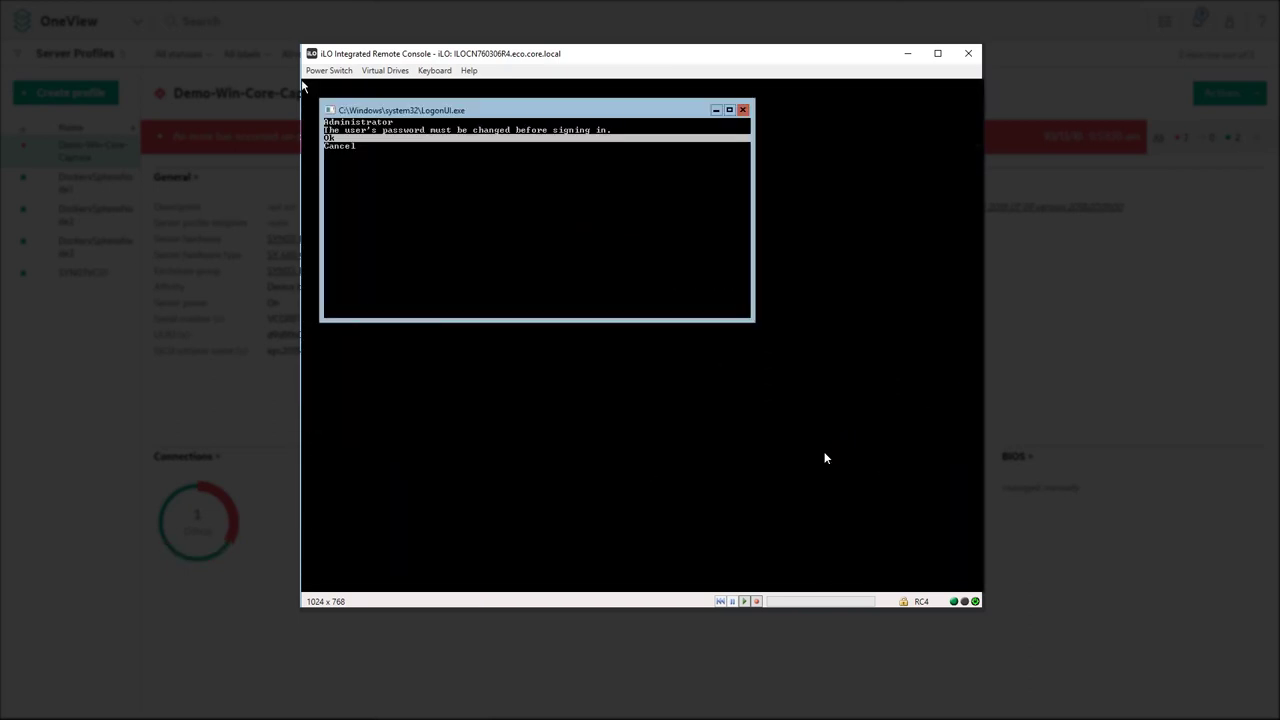
# Set a new Administrator password at logon, then run sconfig at the command prompt.
pyautogui.press('Return')
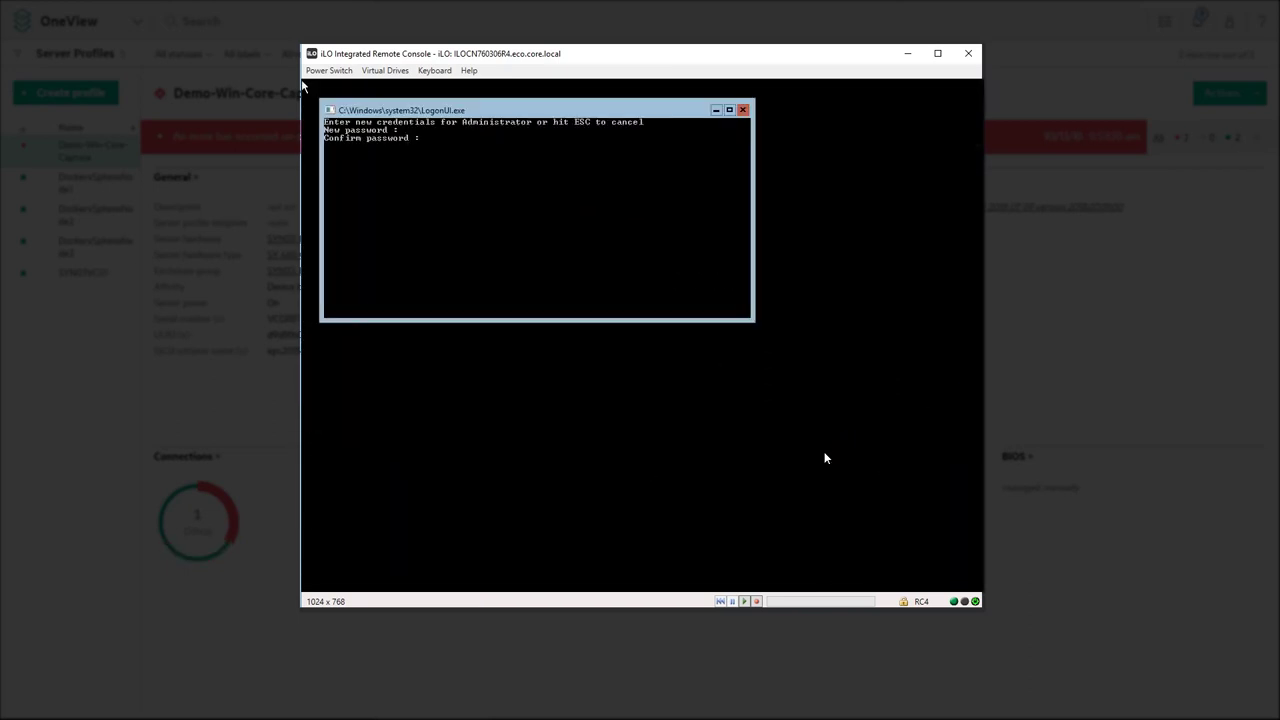
pyautogui.write('***************')
pyautogui.press('Return')
pyautogui.press('Return')
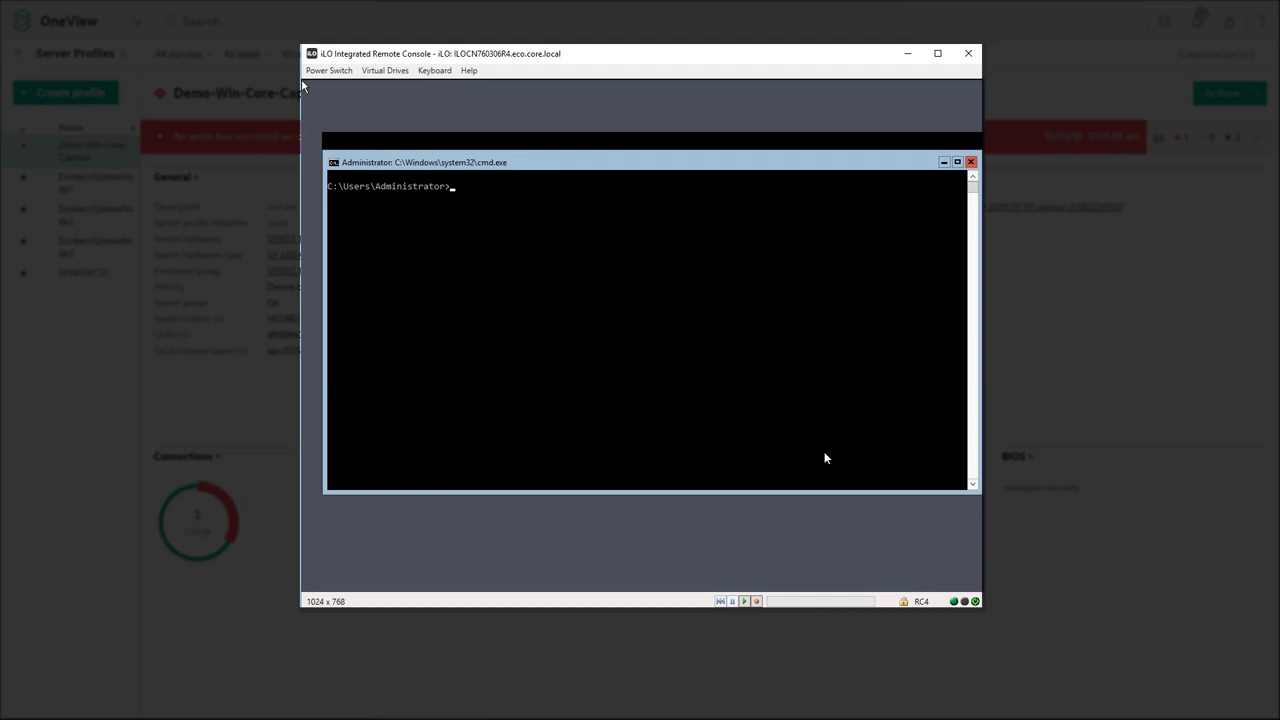
pyautogui.write('sconf')
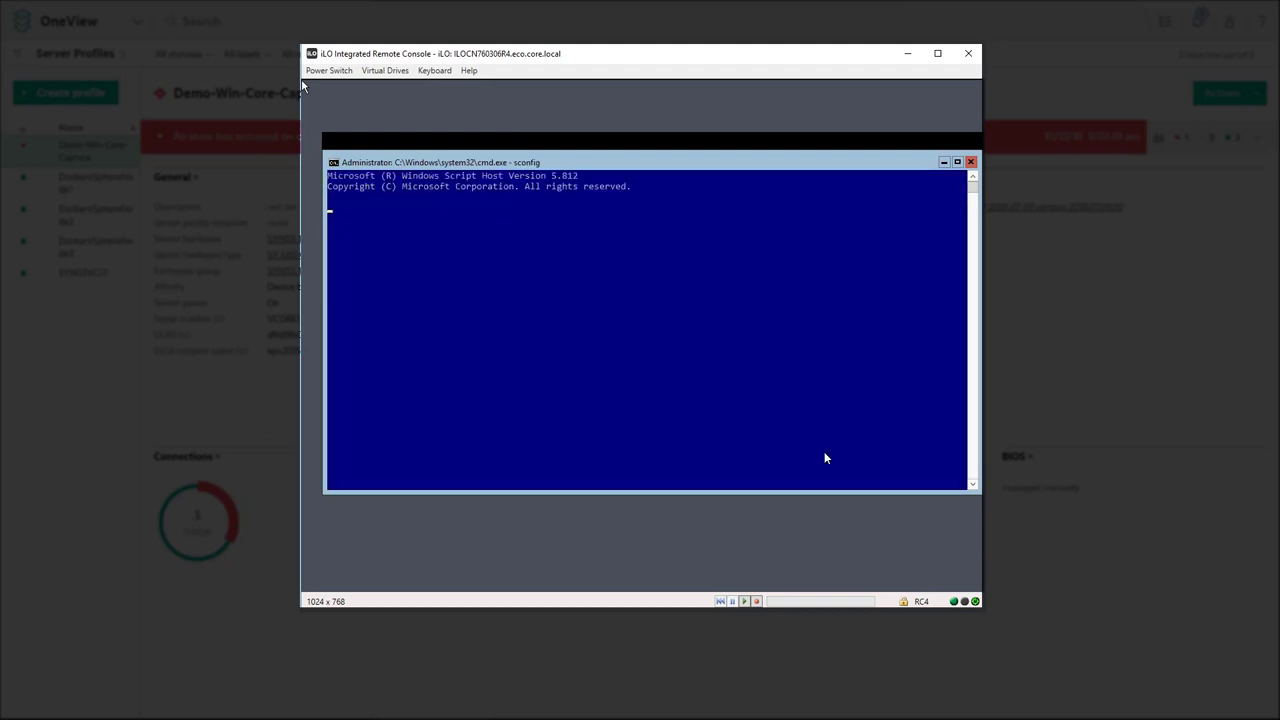